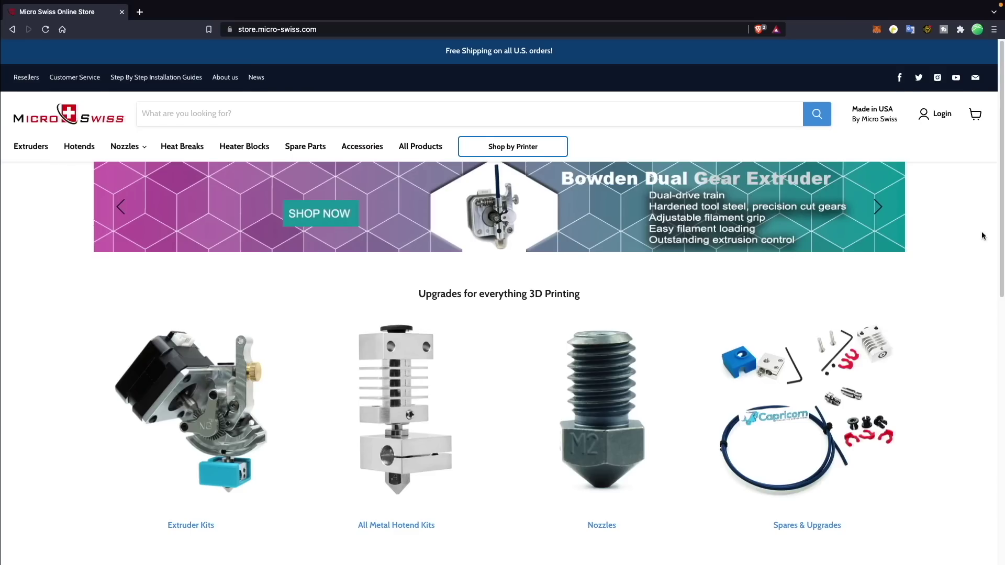
Filter Shop by Printer to Creality Ender 3 V2 and browse the matching parts.
scroll(982, 235, down, 5)
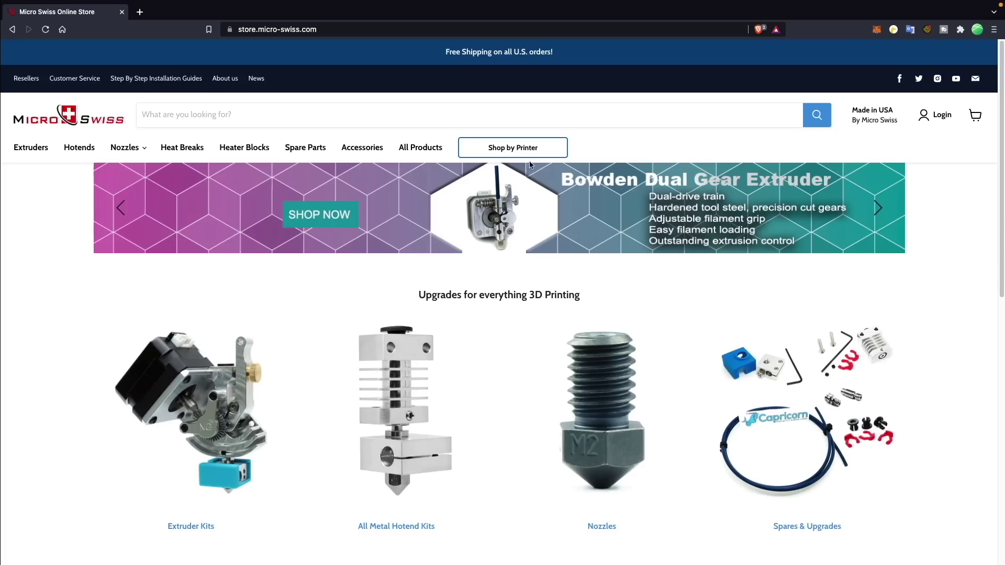
click(548, 156)
click(577, 193)
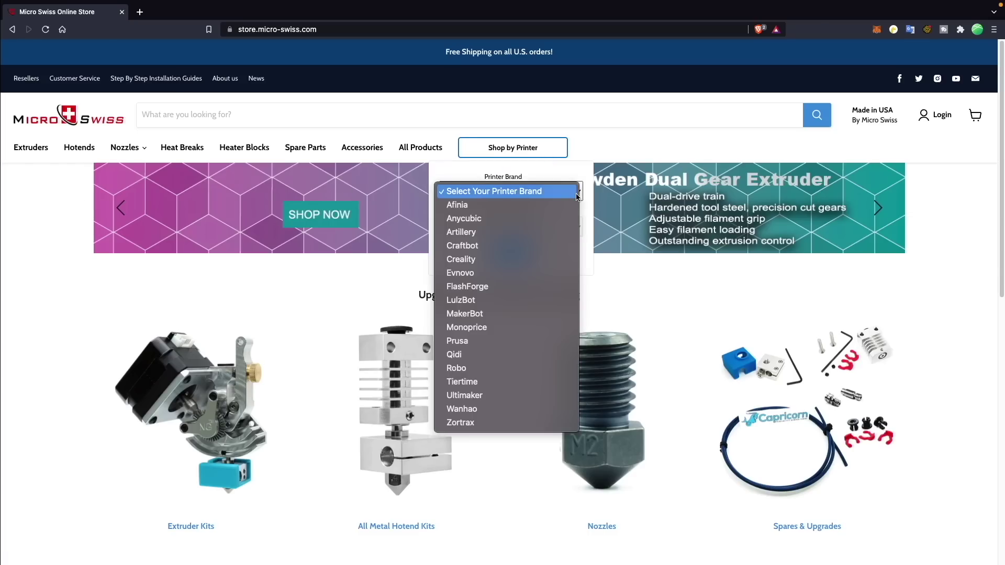
click(529, 259)
click(544, 225)
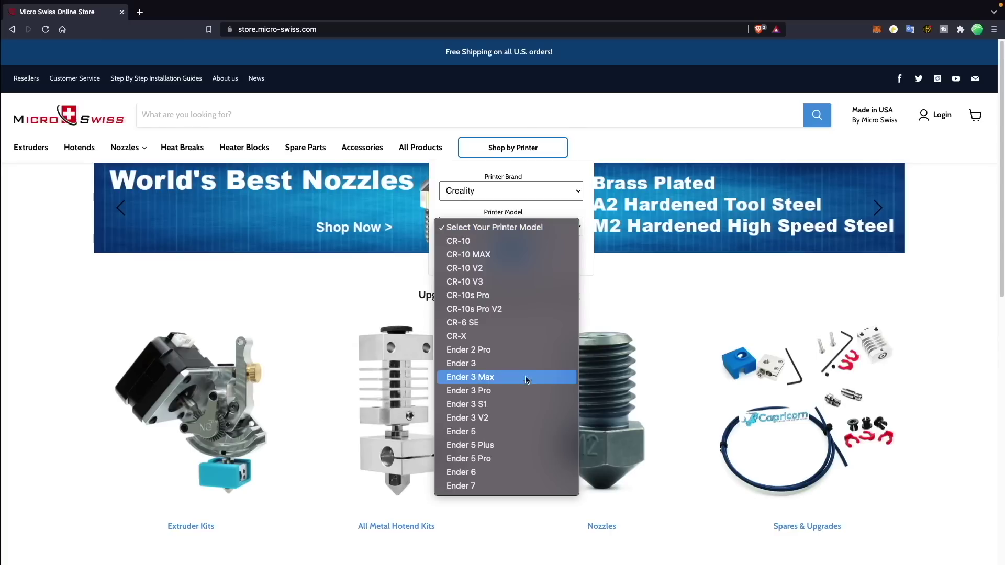
click(520, 413)
click(514, 252)
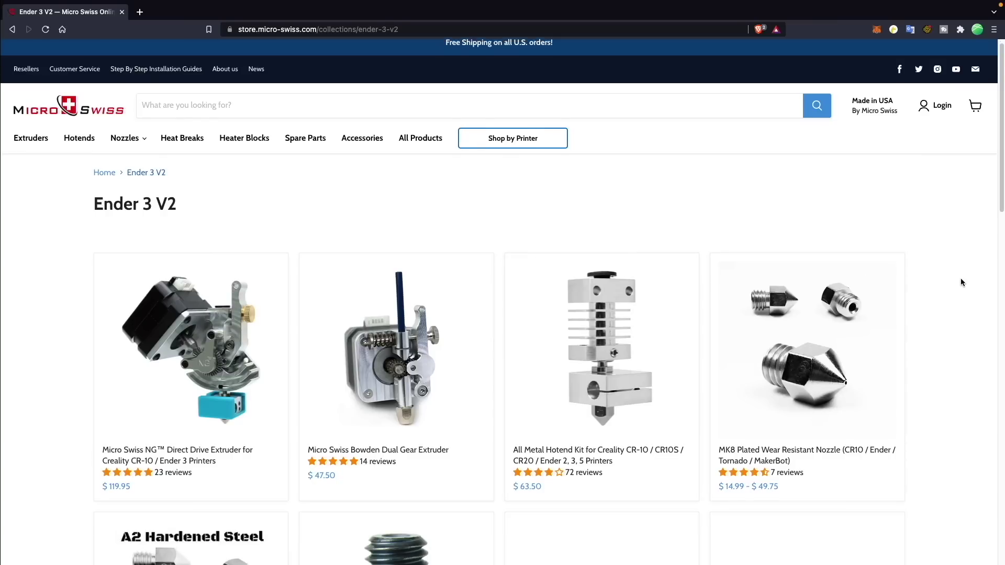
scroll(961, 282, down, 2)
scroll(960, 283, down, 3)
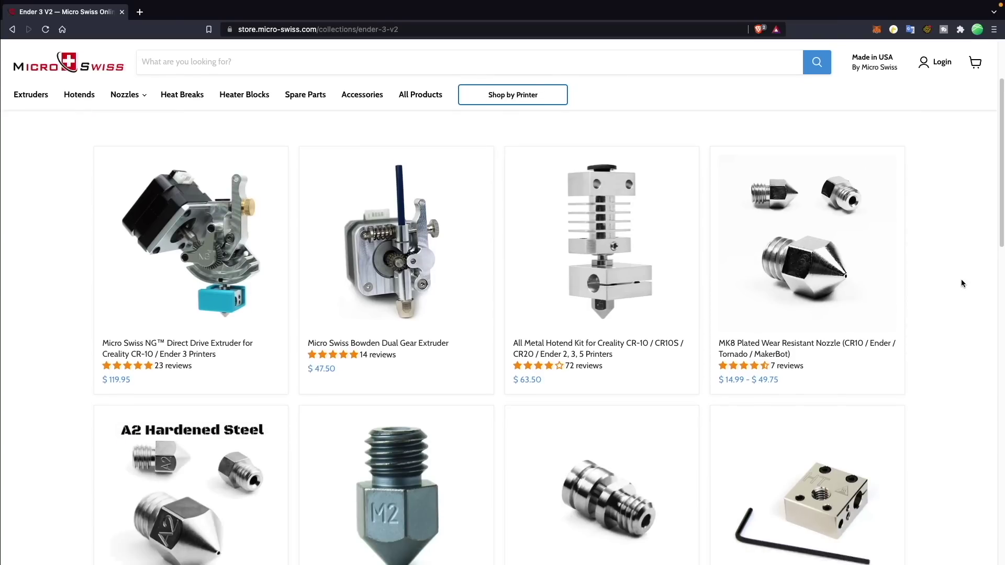
scroll(962, 284, down, 3)
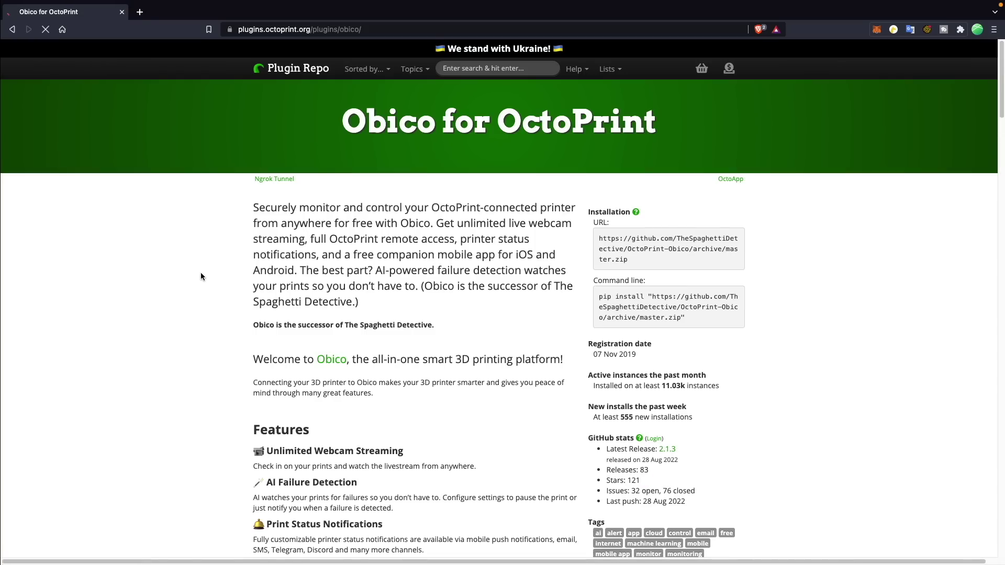
Scroll through the Obico for OctoPrint plugin page's features and installation details.
scroll(201, 276, down, 1)
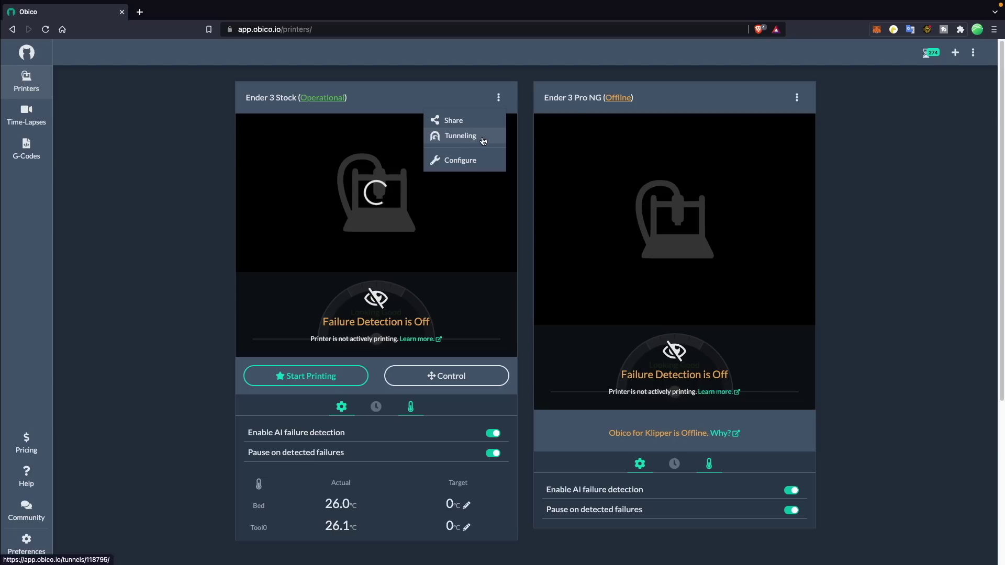
Open the printer's OctoPrint interface via the Obico secure tunnel and log in with the password.
click(484, 140)
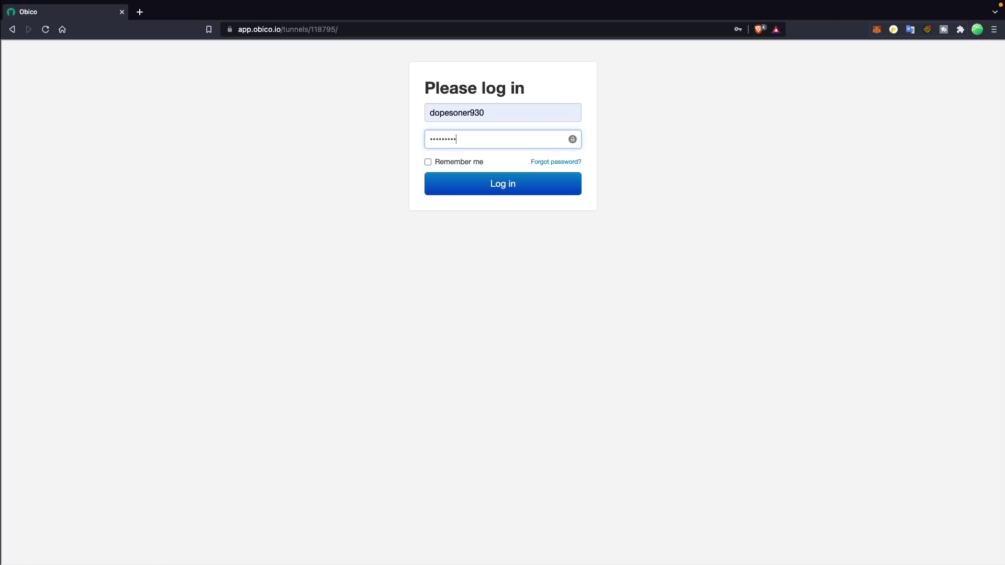
text(•)
key(Return)
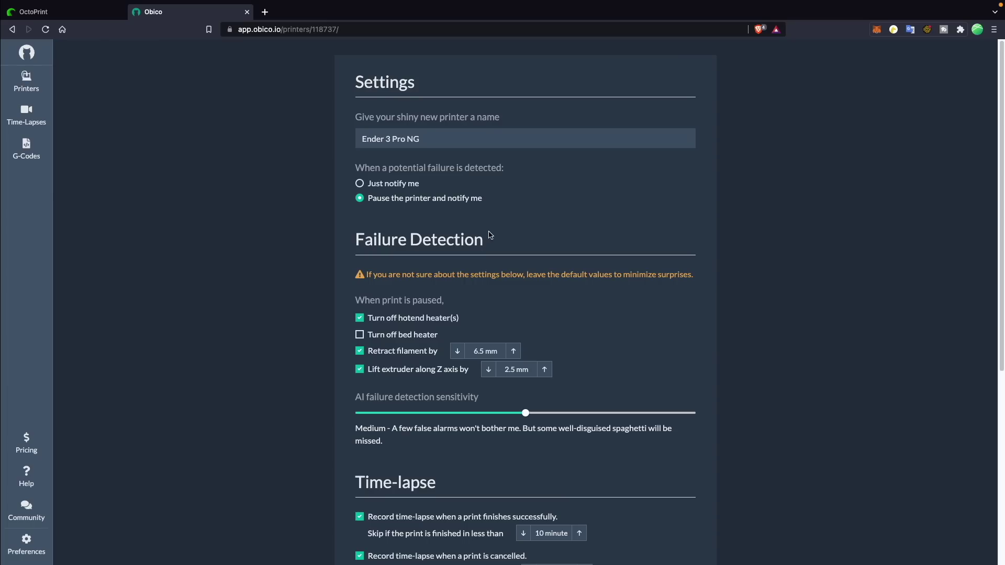
Scroll through the printer's Failure Detection and Time-lapse settings.
scroll(490, 235, down, 2)
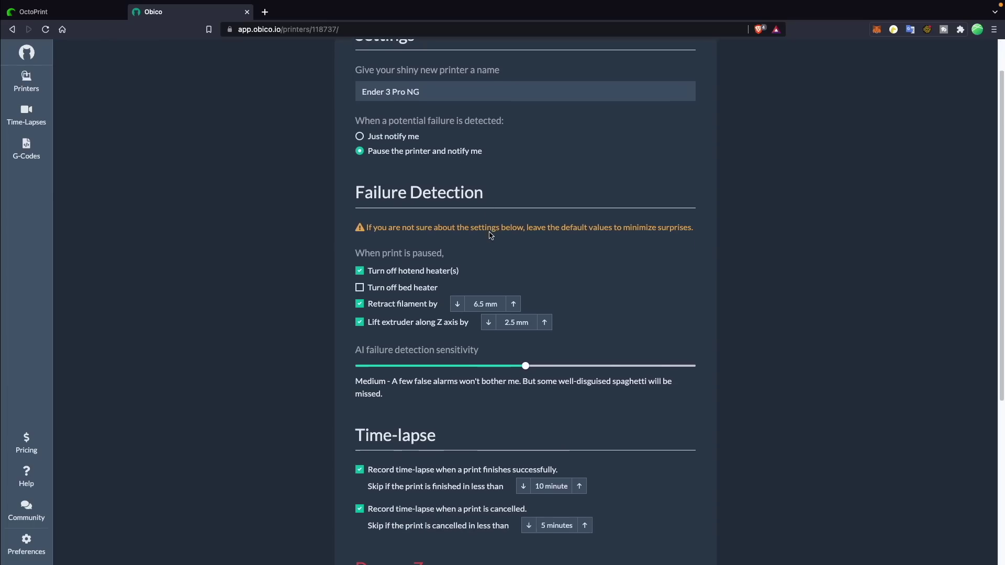
scroll(490, 235, down, 4)
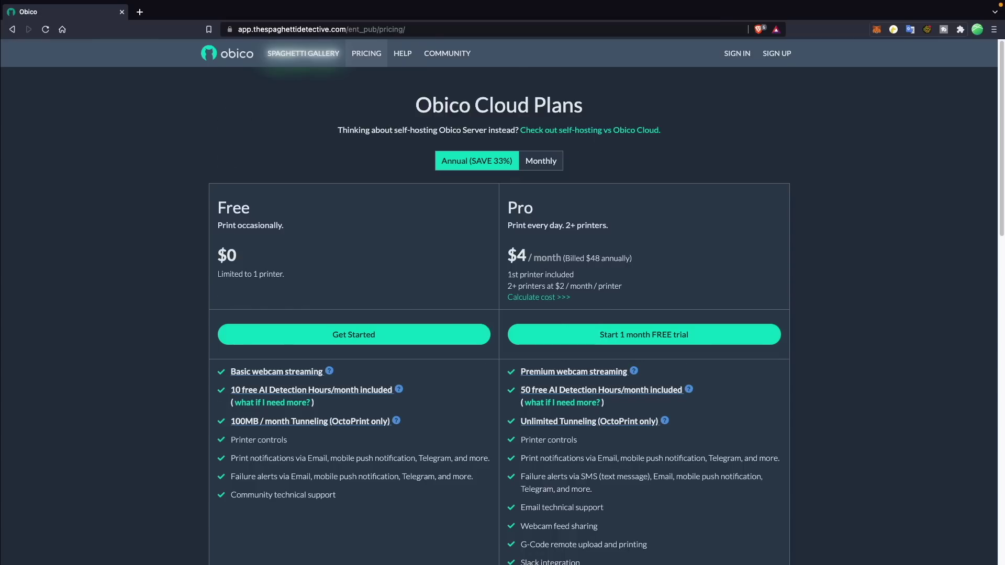
Read the Basic webcam streaming info note on the plans table, then close it.
scroll(324, 288, down, 2)
mouse_move(329, 281)
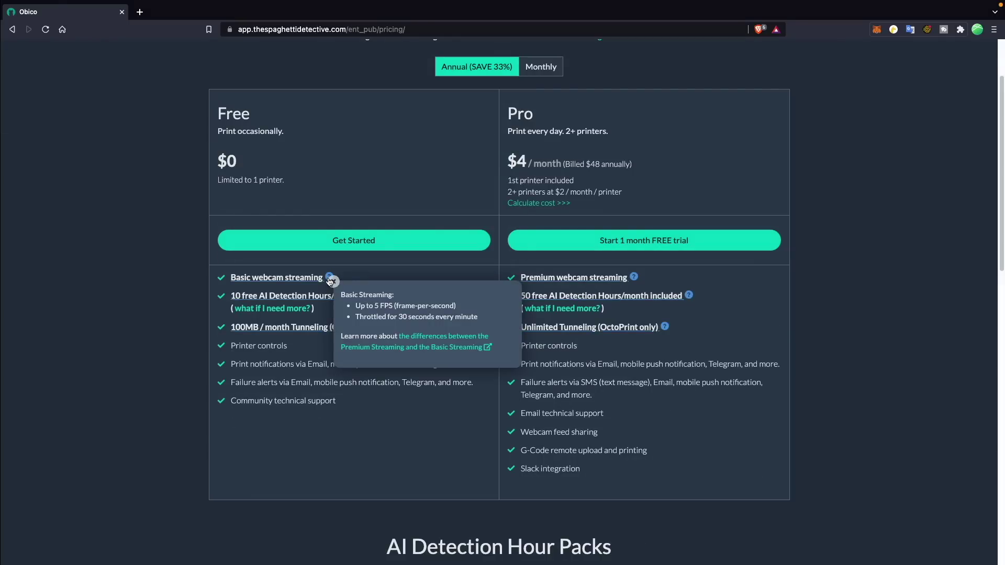
click(329, 281)
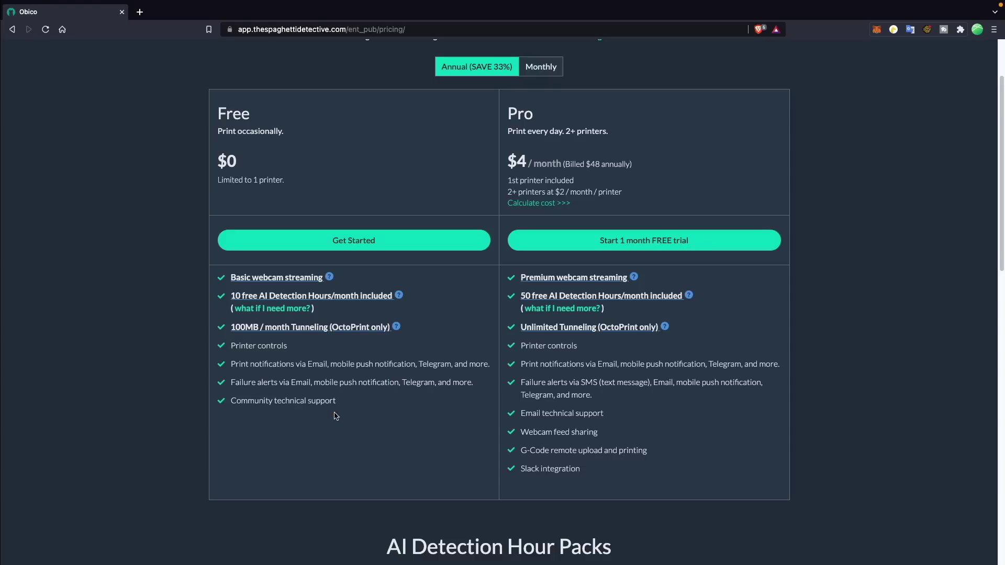
Read what Premium webcam streaming includes, then close its info note.
scroll(552, 123, up, 2)
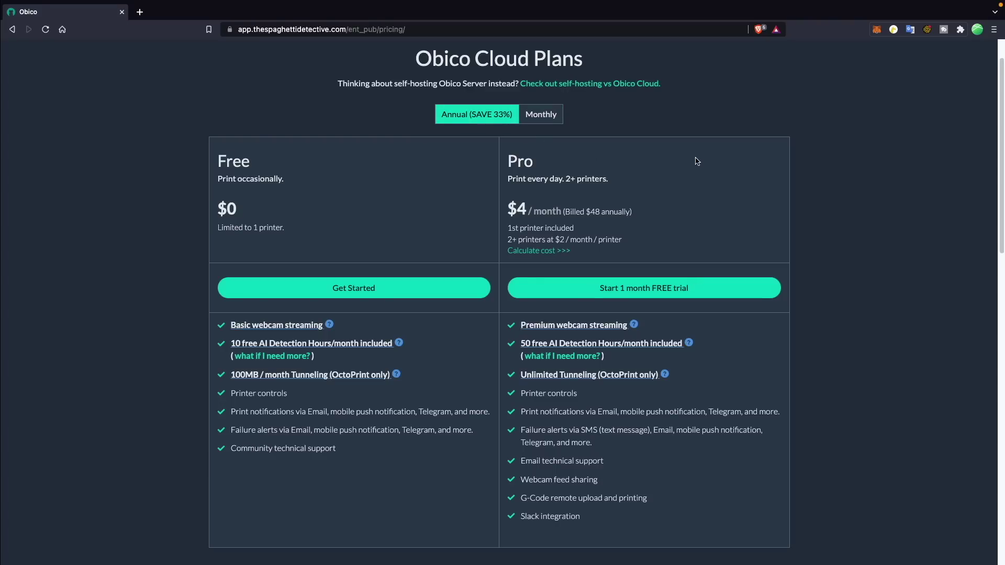
scroll(716, 183, down, 3)
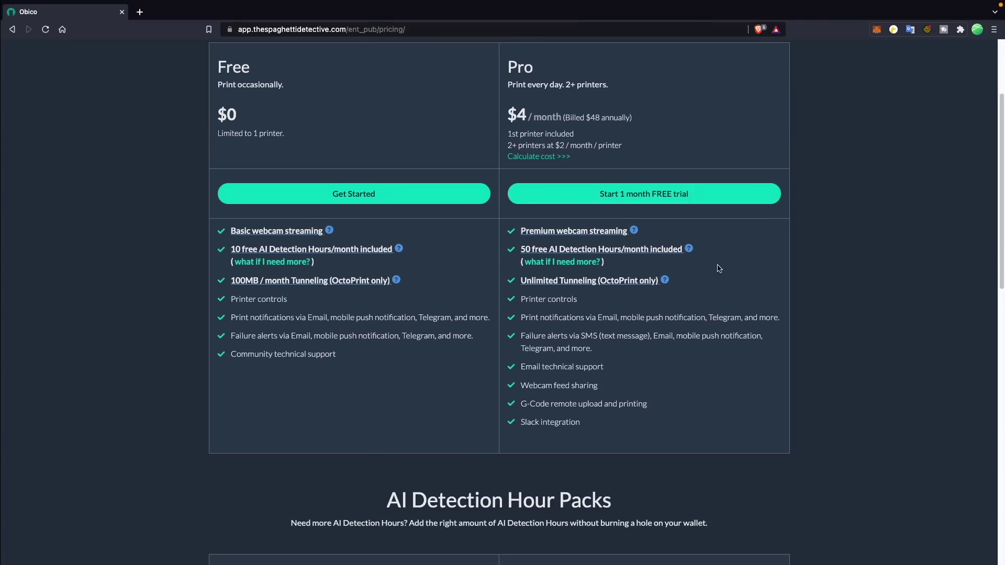
click(635, 231)
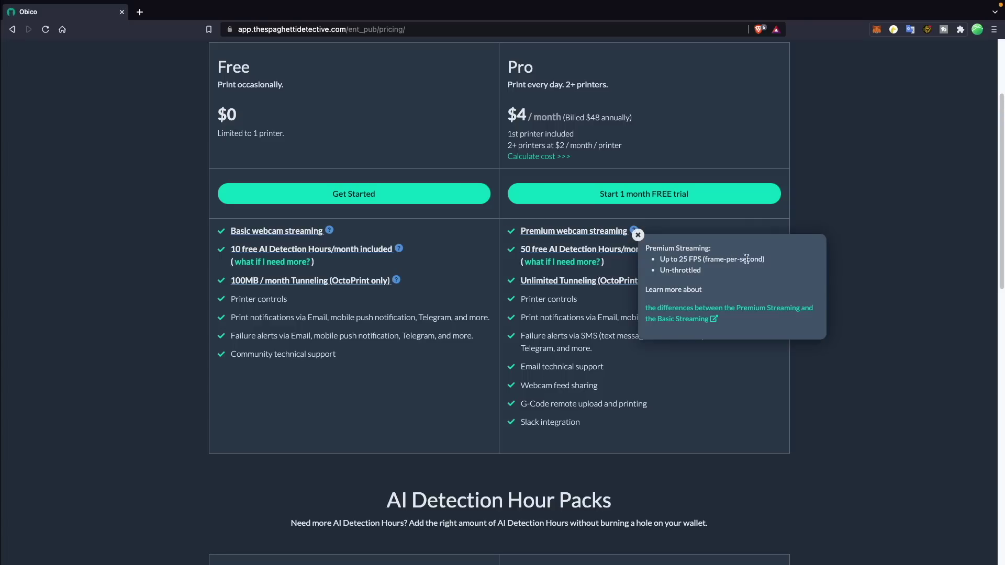
click(839, 263)
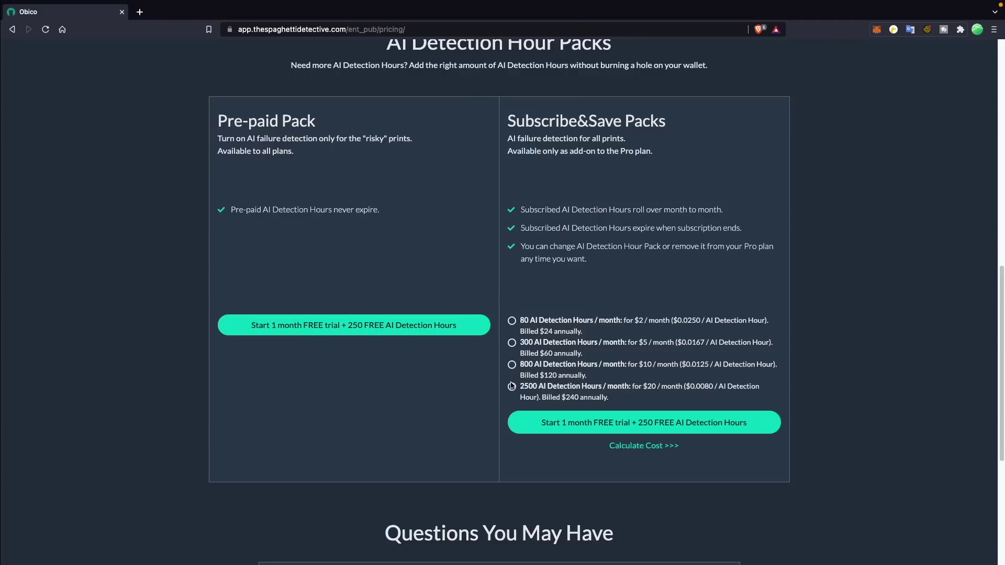
Open the plan cost calculator from the FAQ and raise it to 5 printers ($144/year Pro).
scroll(512, 392, down, 5)
click(722, 327)
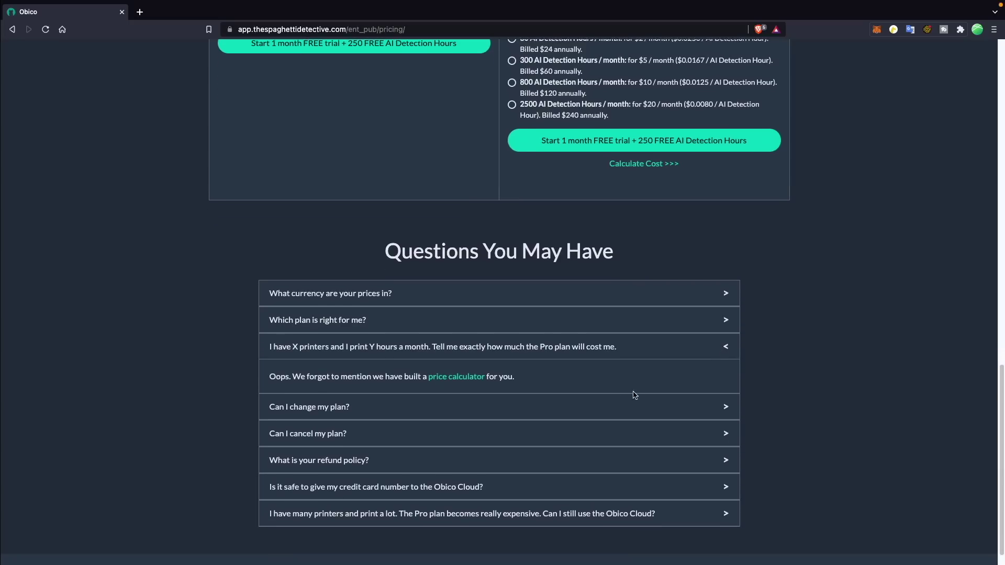
click(484, 375)
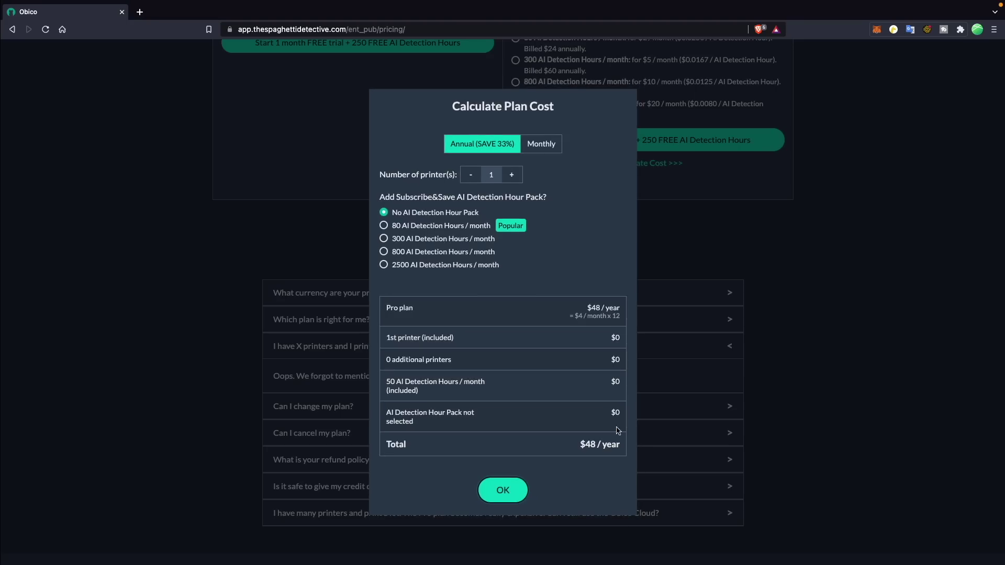
click(514, 178)
click(514, 179)
click(514, 178)
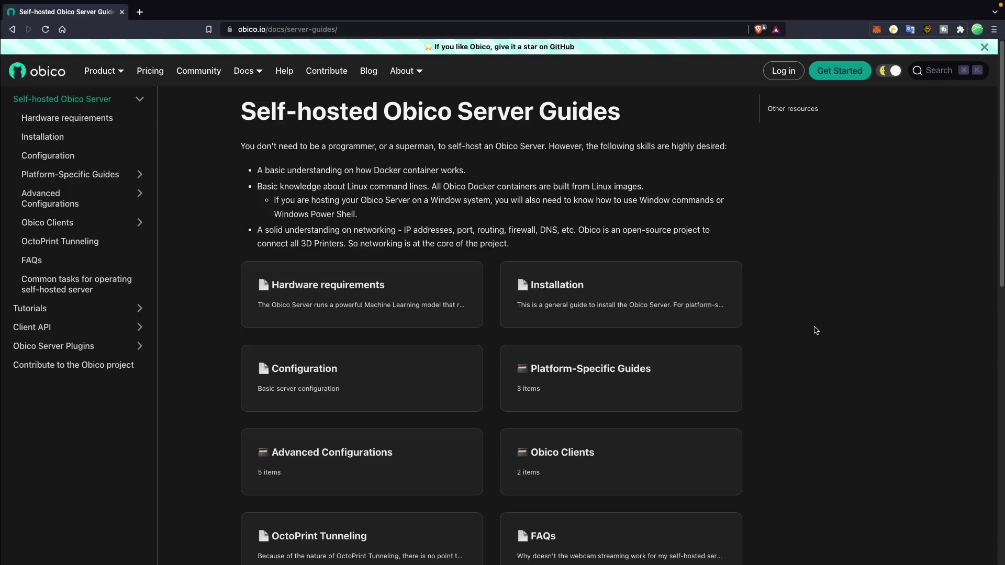
Scroll the Self-hosted Obico Server Guides and continue to the Installation page.
scroll(815, 330, down, 5)
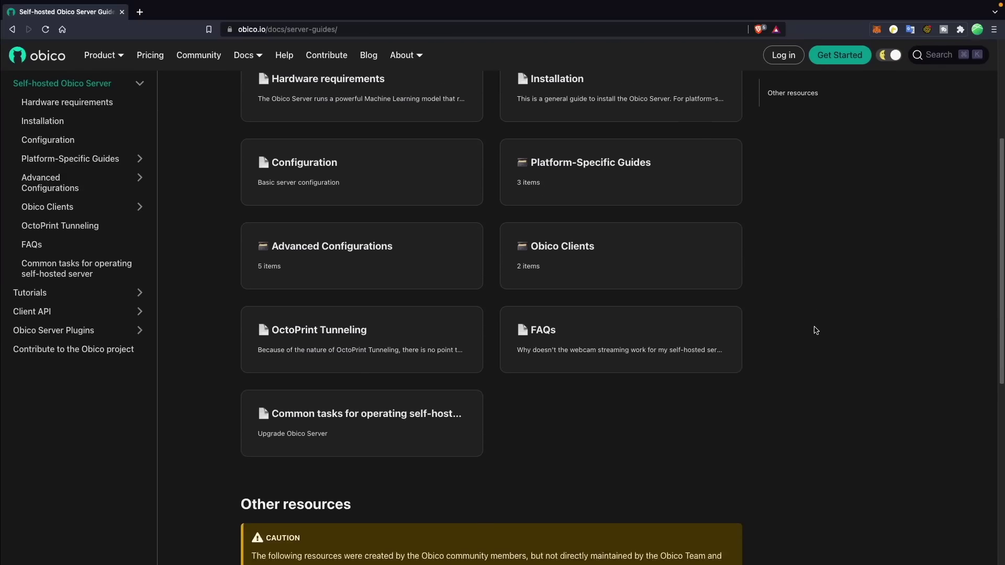
scroll(815, 330, down, 1)
scroll(815, 330, down, 3)
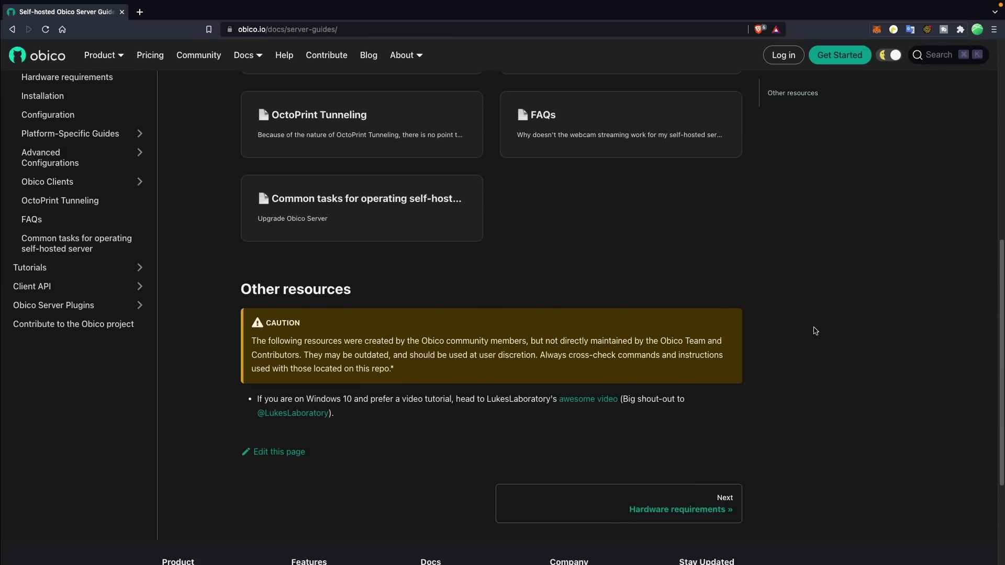
click(722, 459)
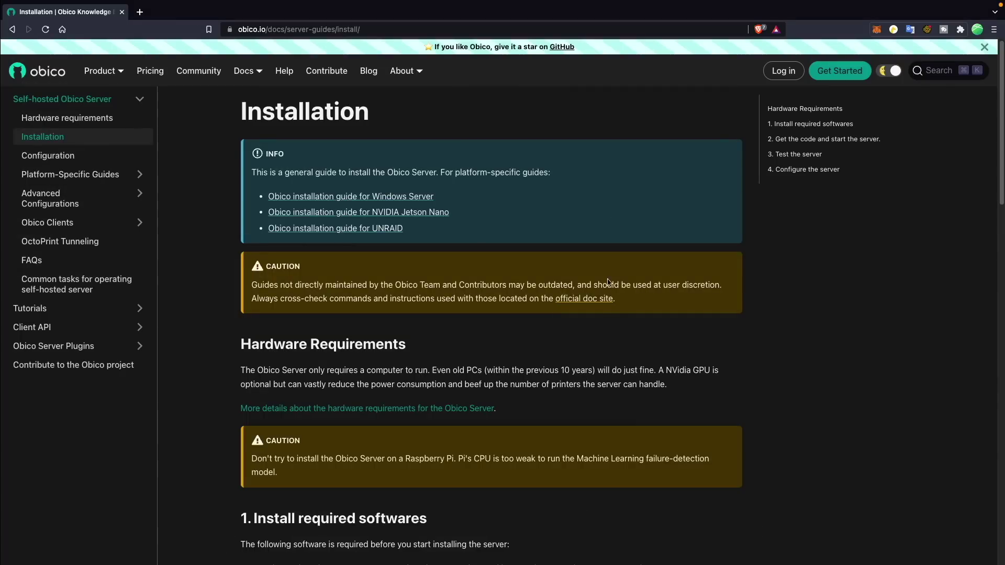
Browse the installation and common-task docs and go to the Tutorials section.
scroll(617, 321, down, 5)
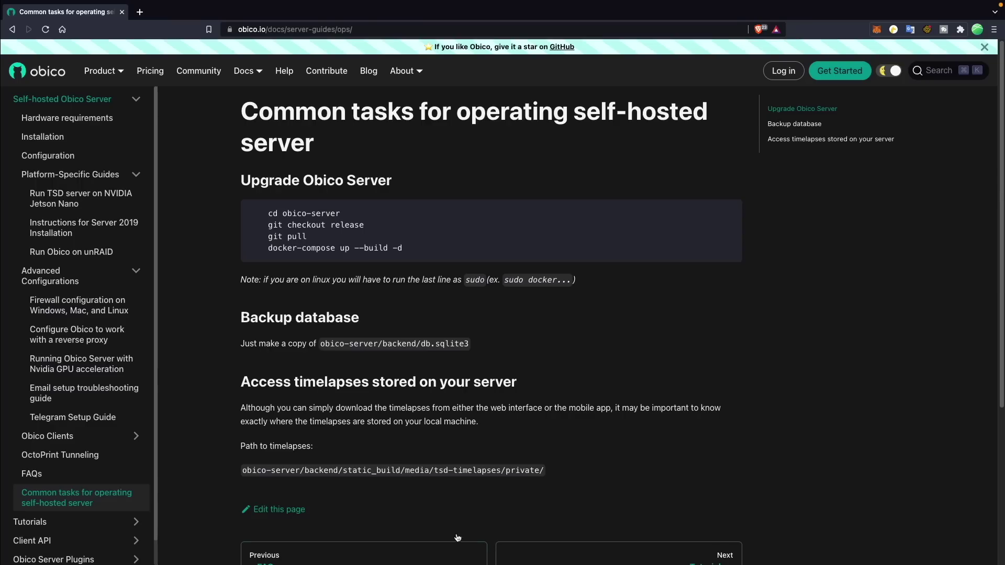
scroll(150, 129, down, 1)
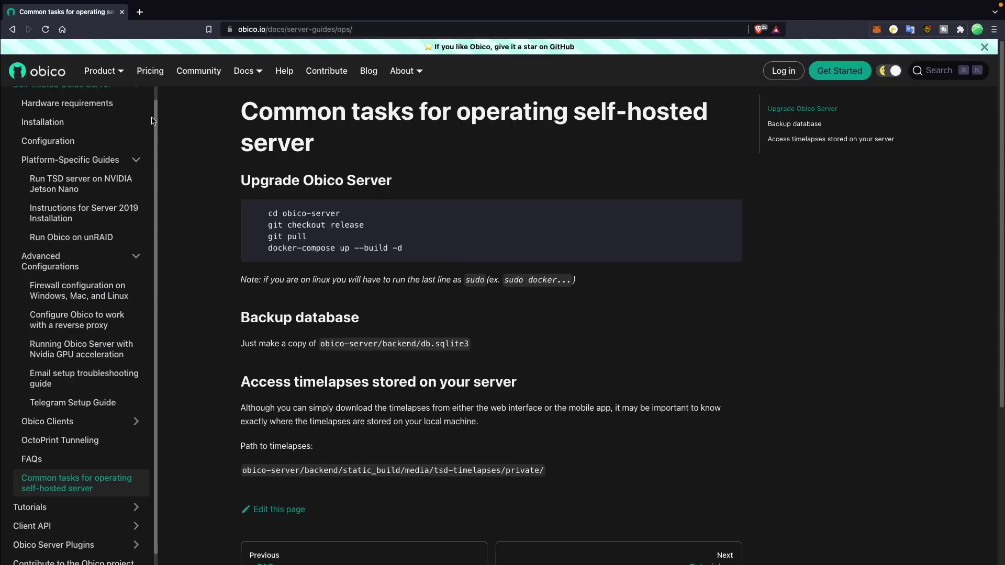
scroll(150, 131, down, 1)
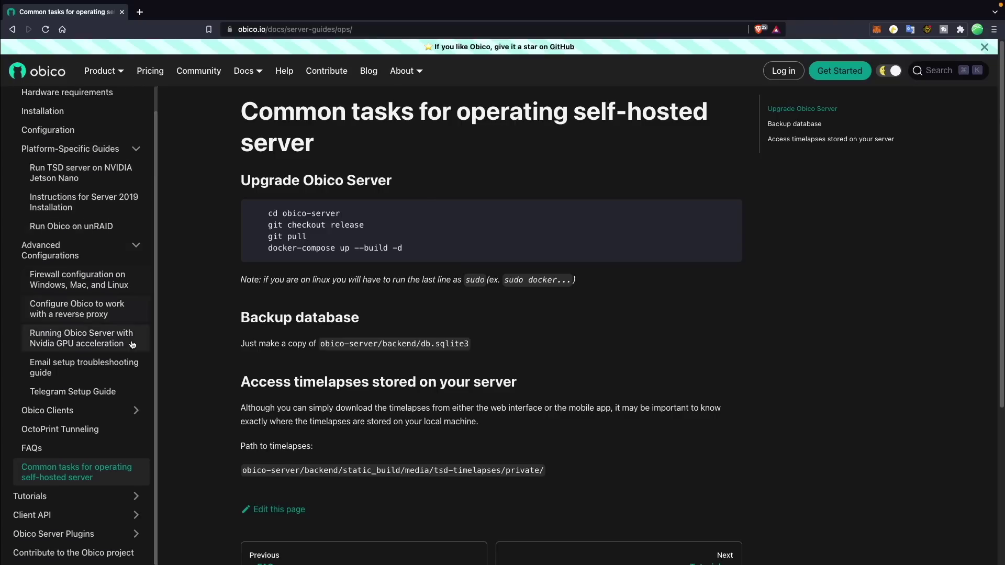
click(117, 495)
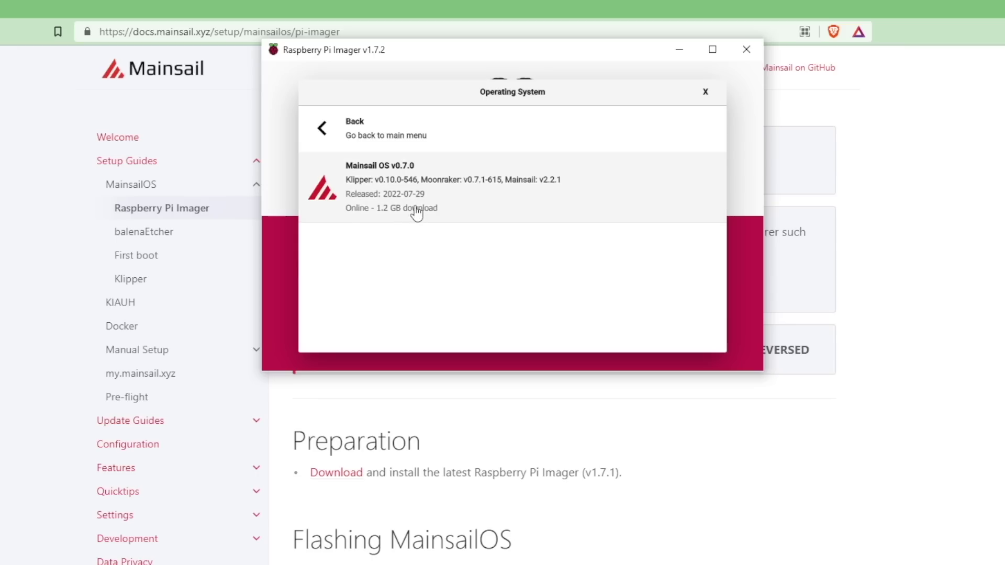
Select Mainsail OS v0.7.0 as the image and save the Klipper menuconfig with Q then Y.
click(417, 214)
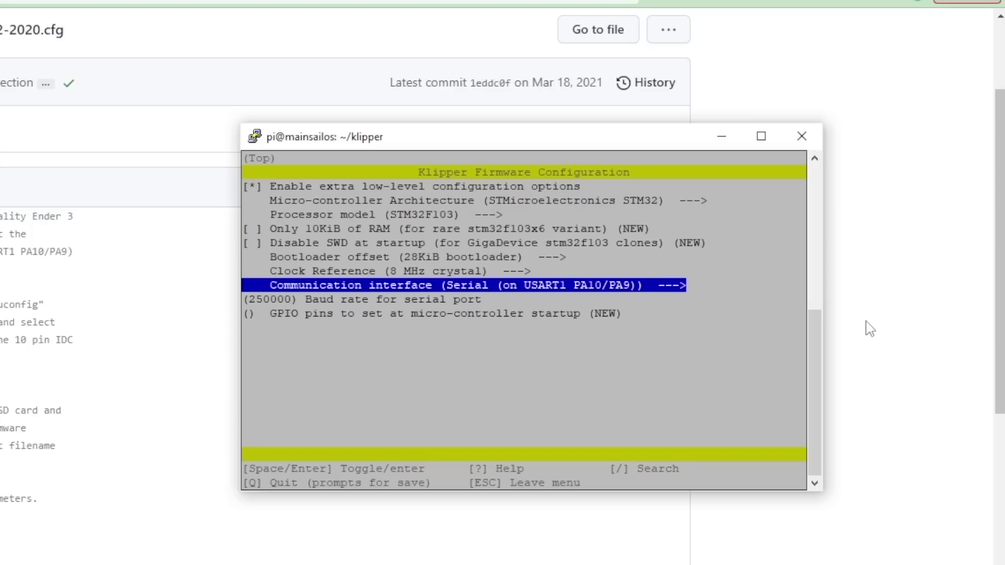
key(q)
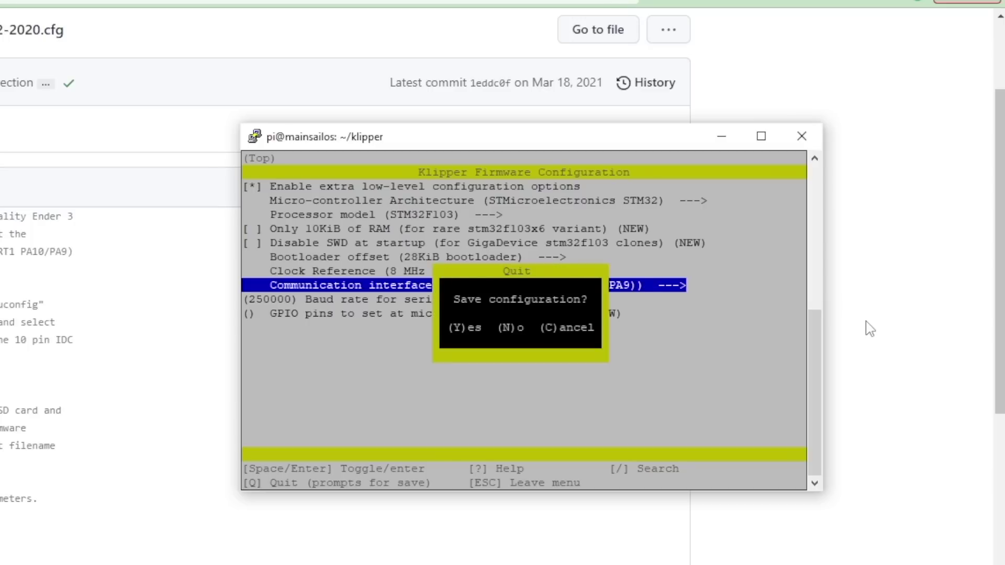
key(y)
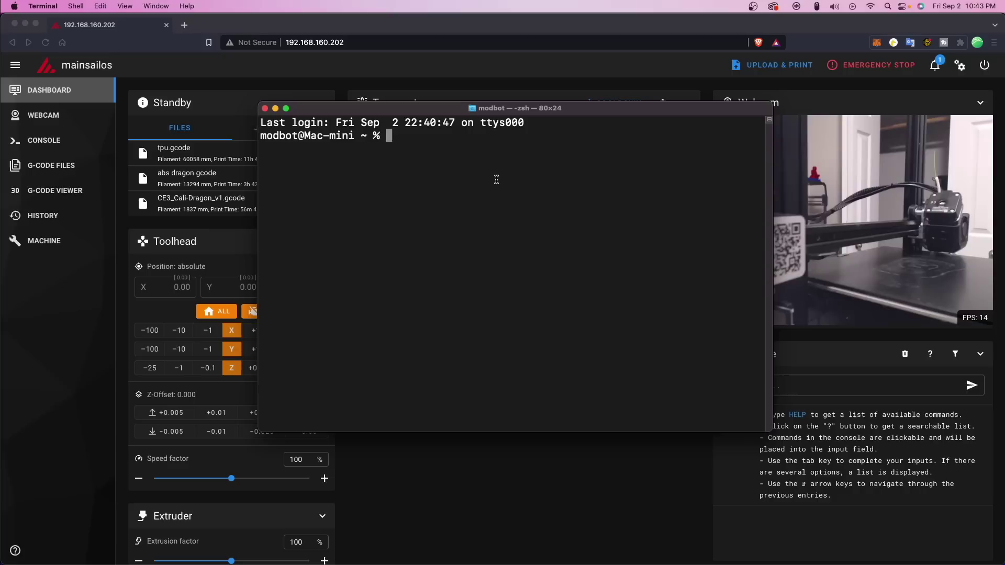
text(ssh pi@192.168.16)
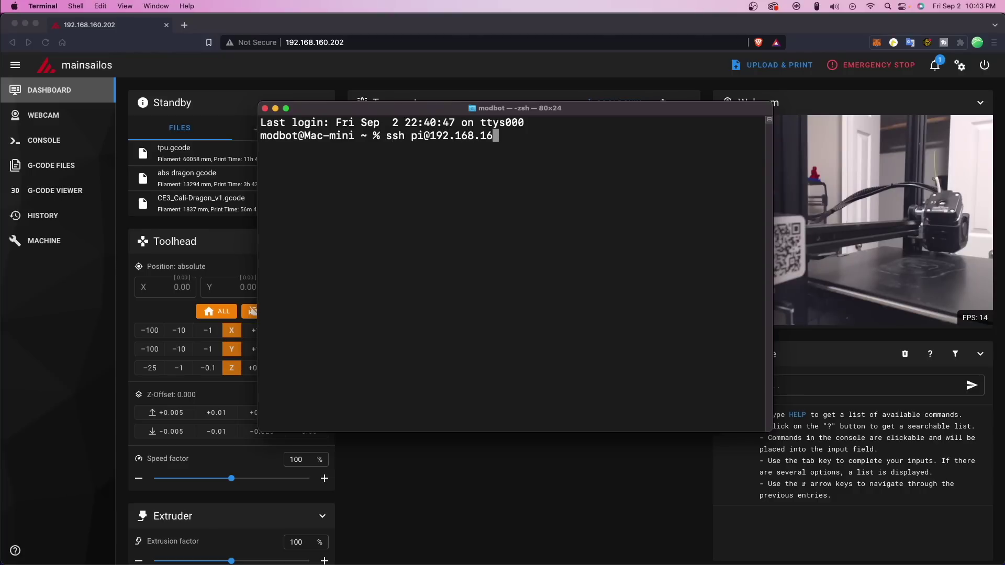
text(0.202)
key(Return)
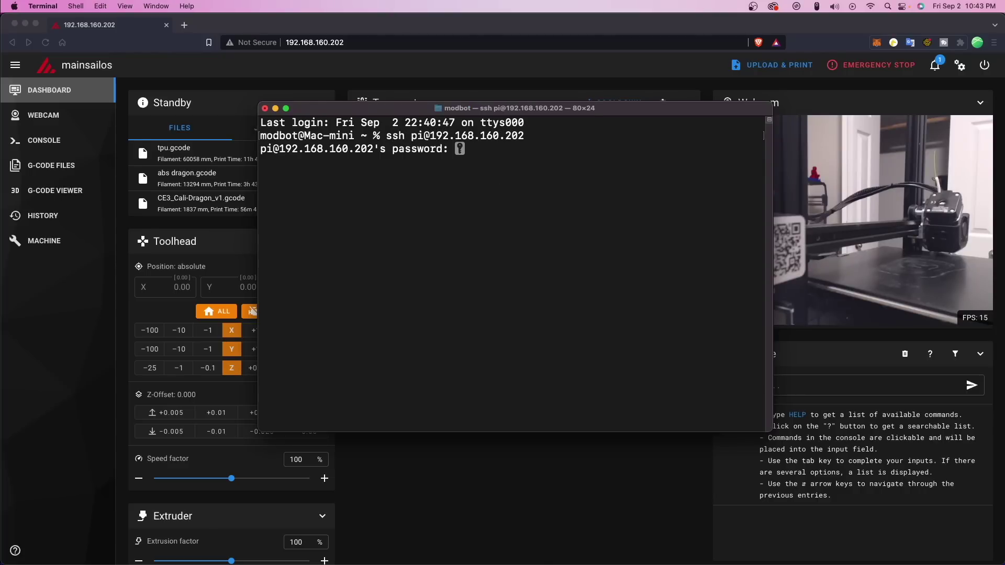
key(Return)
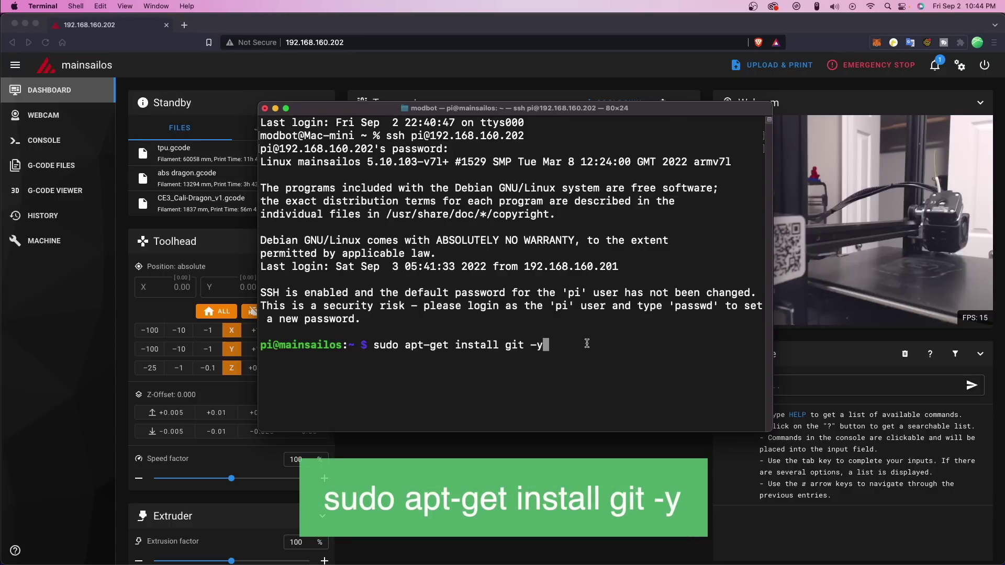
Install git, clone the moonraker-obico repository, and change into its folder.
key(Return)
key(Return)
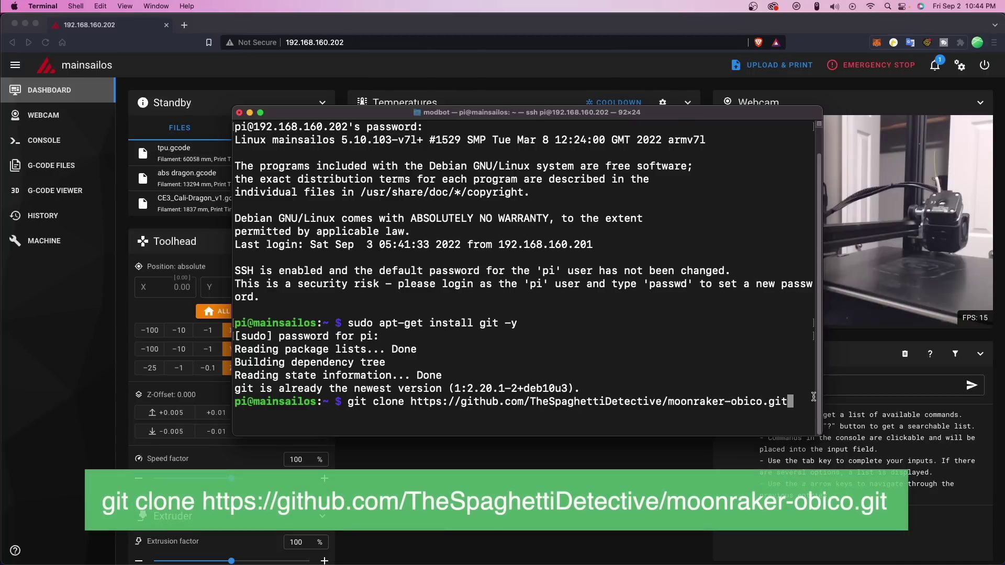
key(Return)
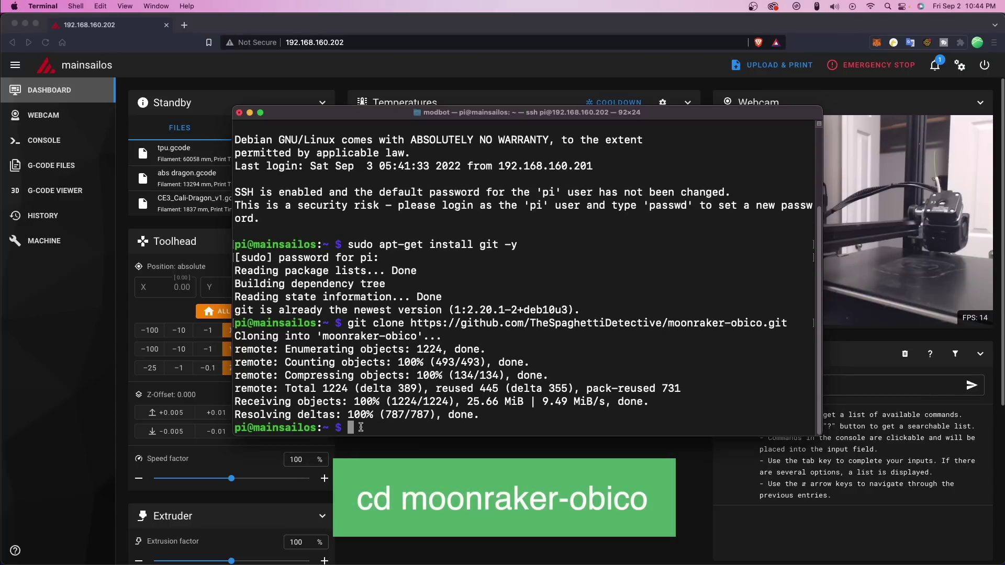
text(cd moonraker-obico)
key(Return)
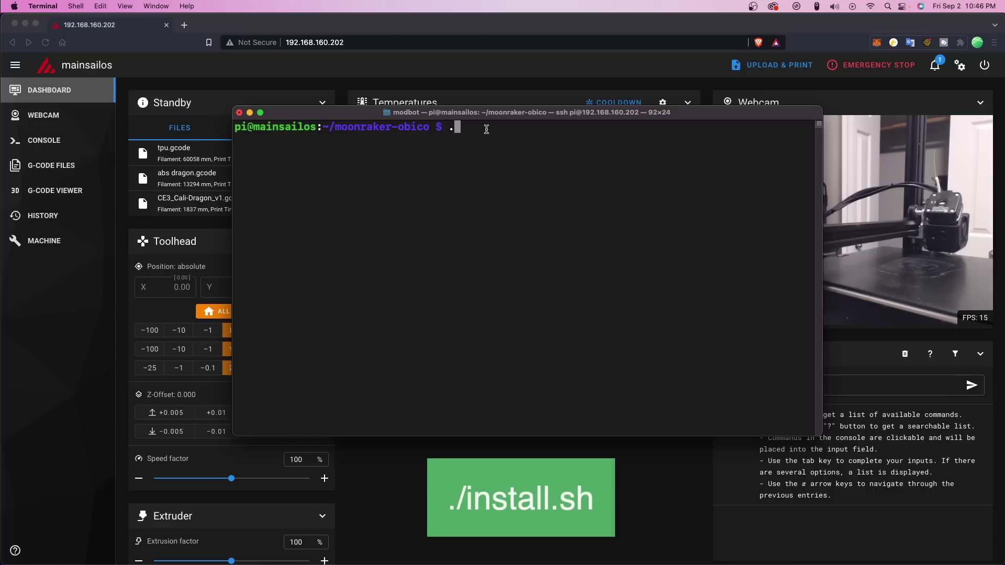
Run ./install.sh and accept the detected Moonraker/Mainsail settings on port 7125.
text(./install.s)
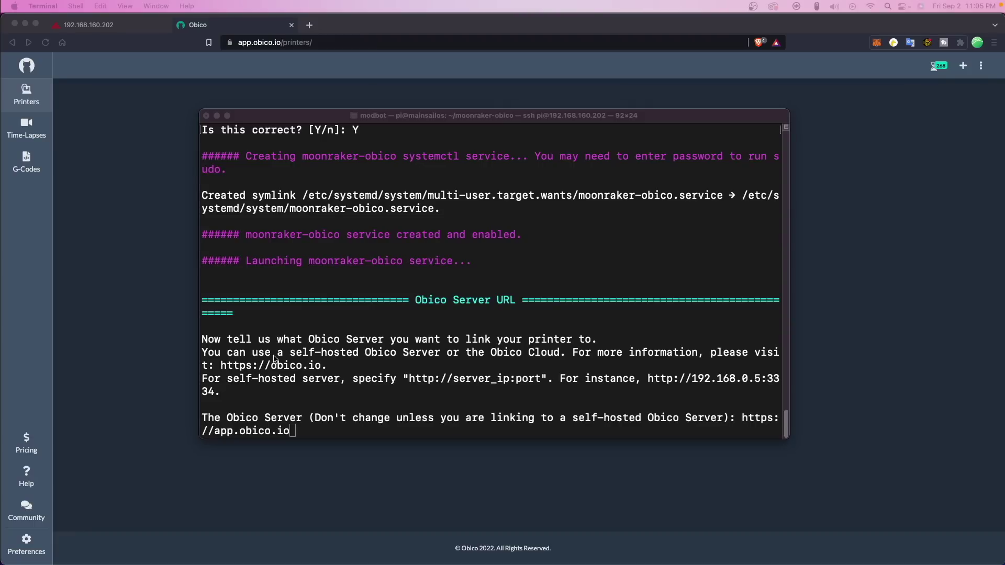
click(274, 358)
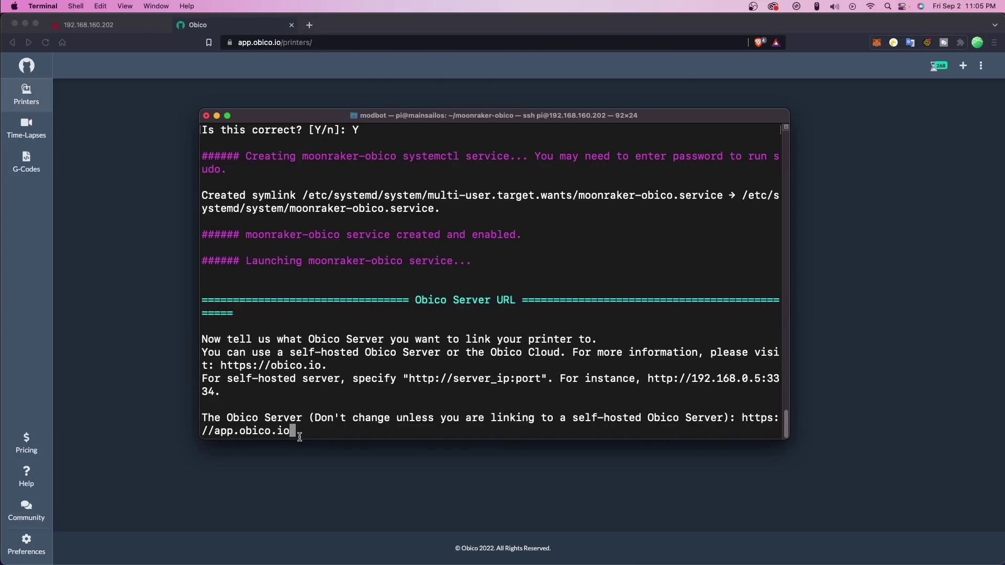
Accept the default Obico server and start linking a new Klipper printer to get a code.
key(Return)
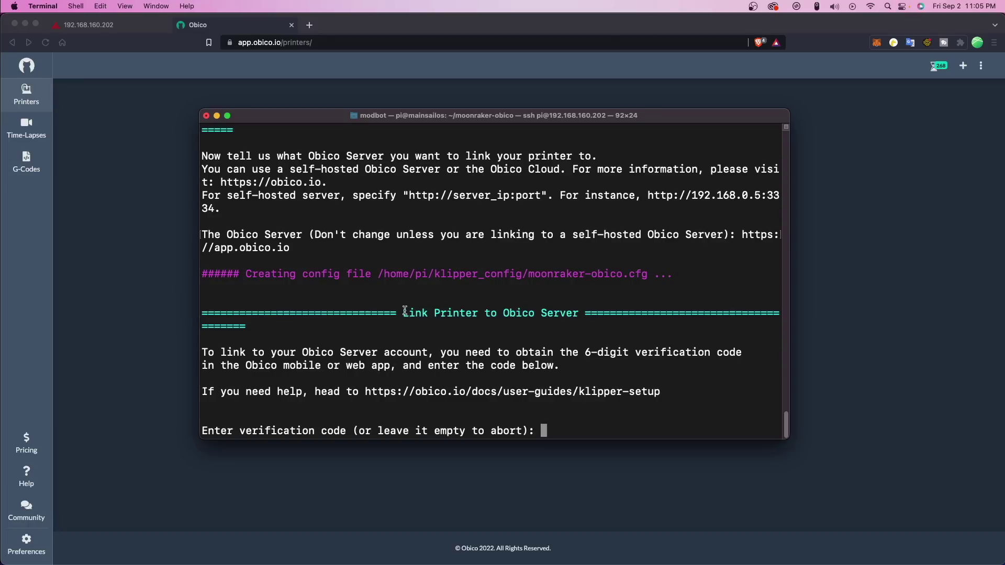
drag(404, 311, 567, 308)
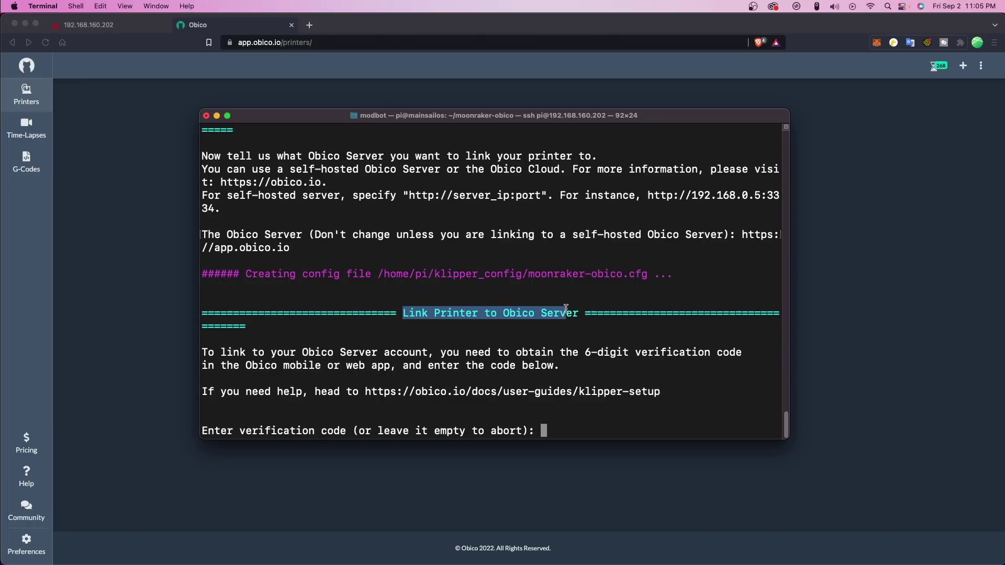
click(168, 489)
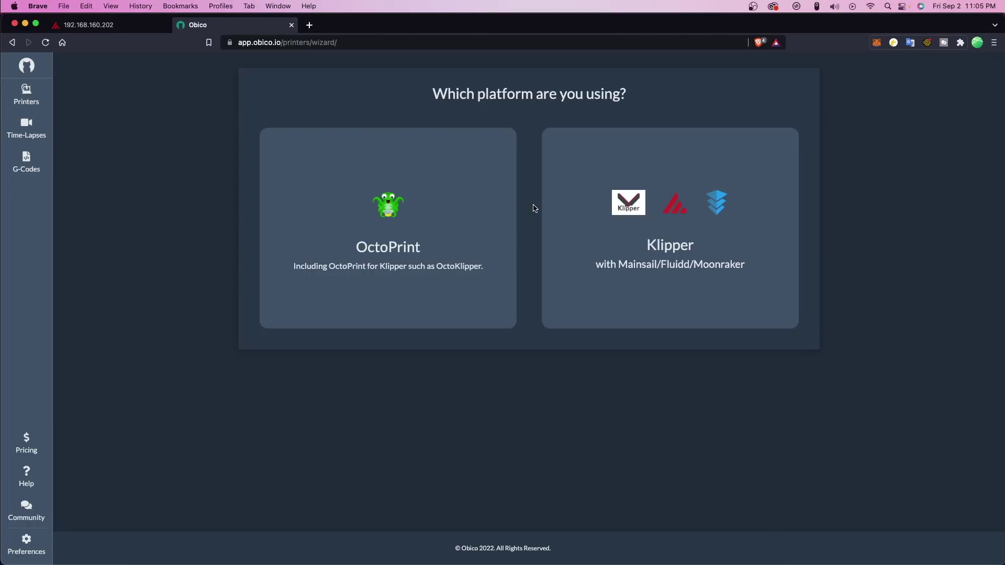
click(652, 235)
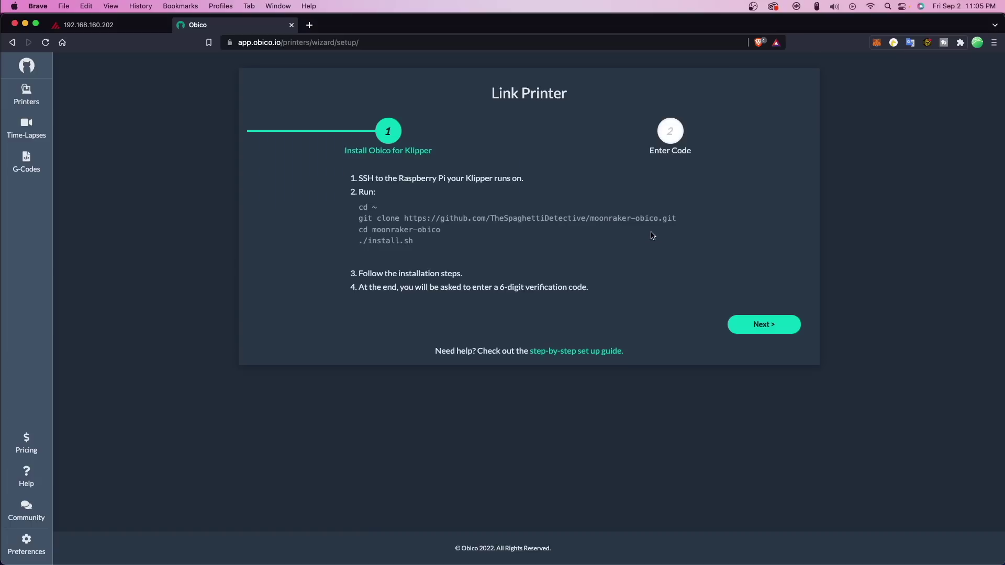
click(790, 331)
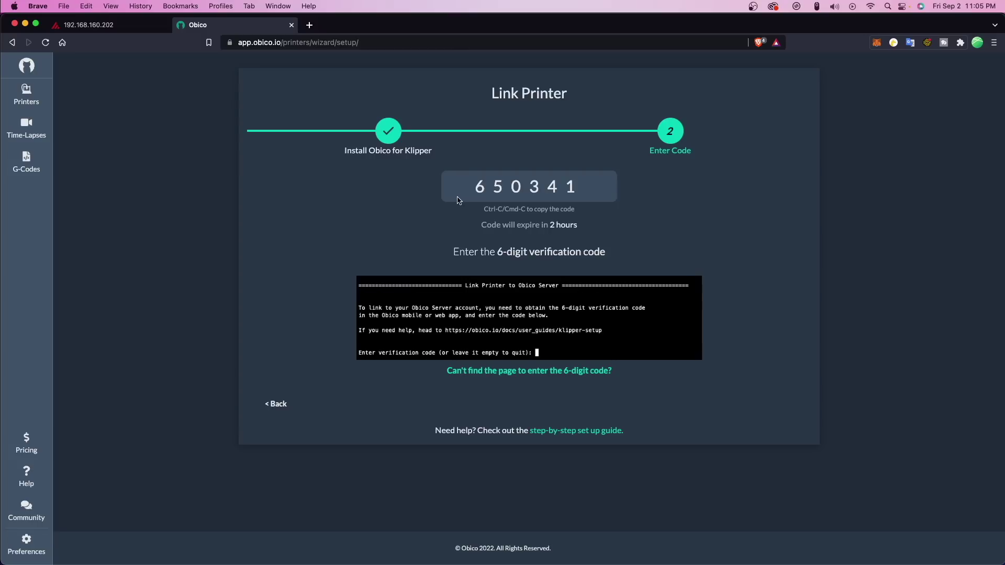
key(super+Tab)
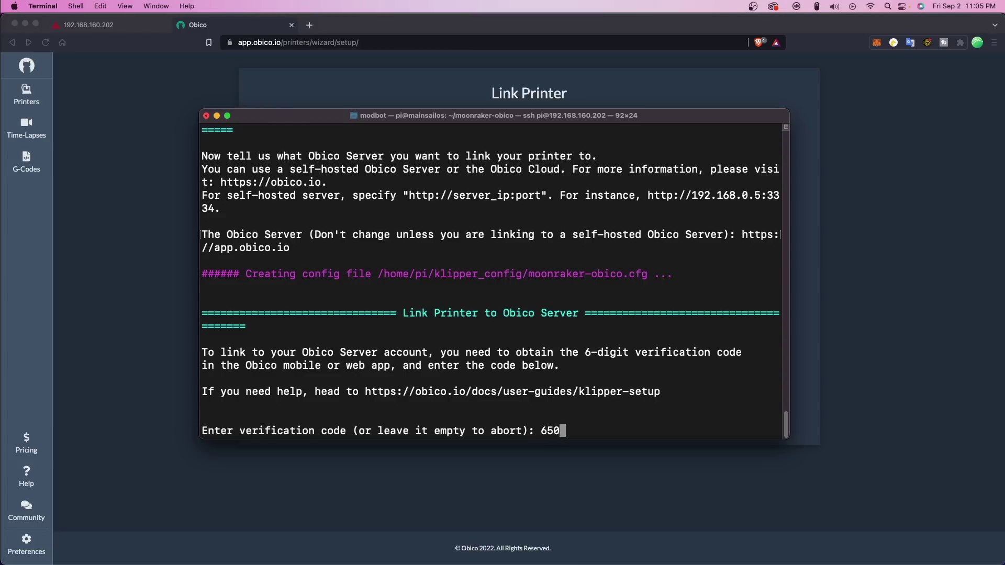
text(650341)
key(Return)
text(Y)
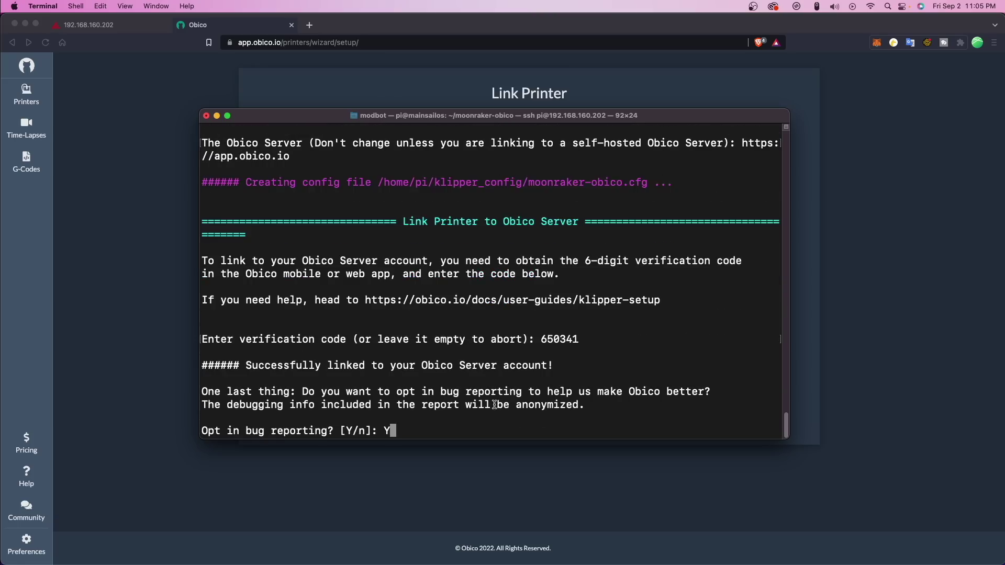
key(Return)
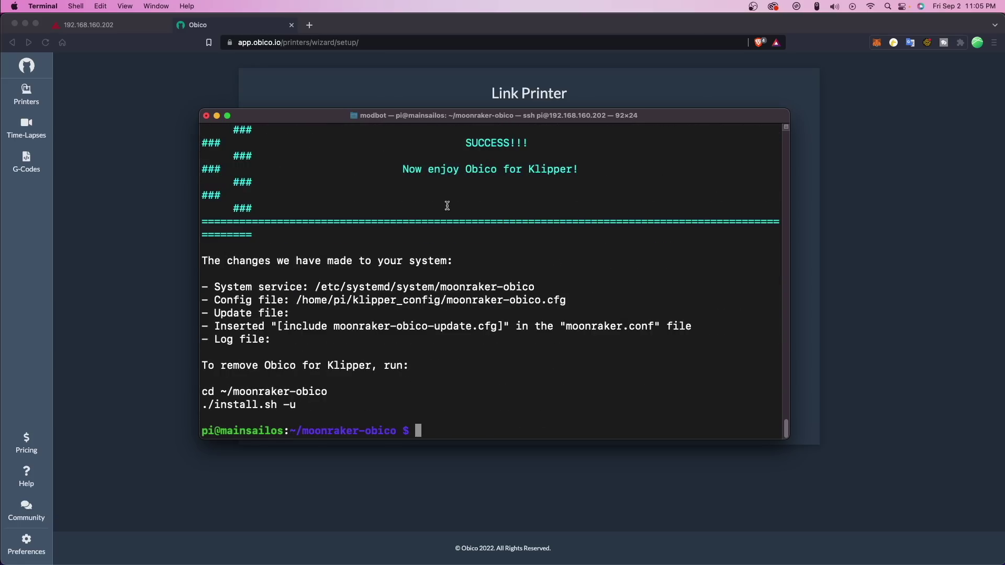
click(559, 509)
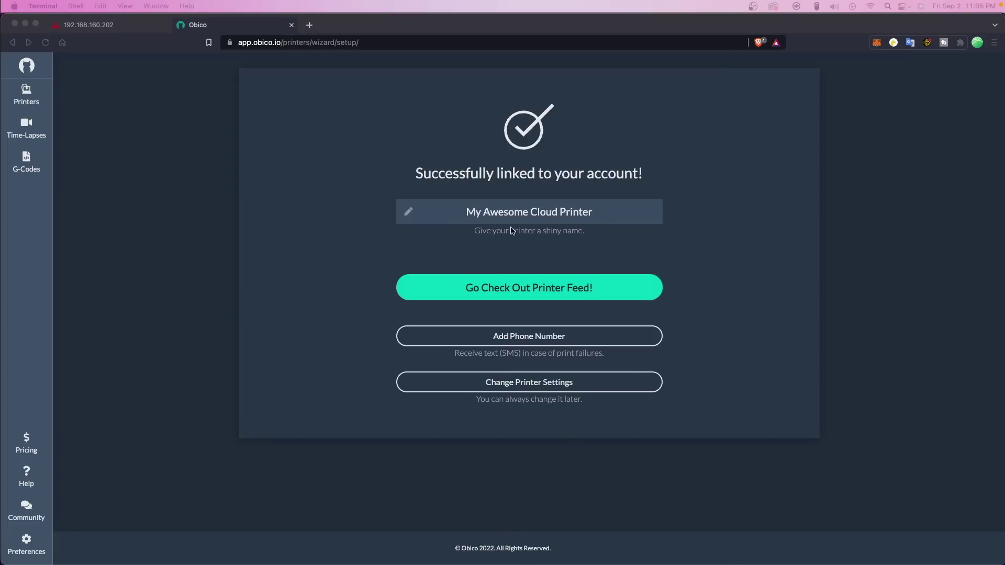
Rename the printer to 'Ender 3 Pro NG', then view its live feed and control panel.
triple_click(445, 209)
text(Ender 3 Pro NG)
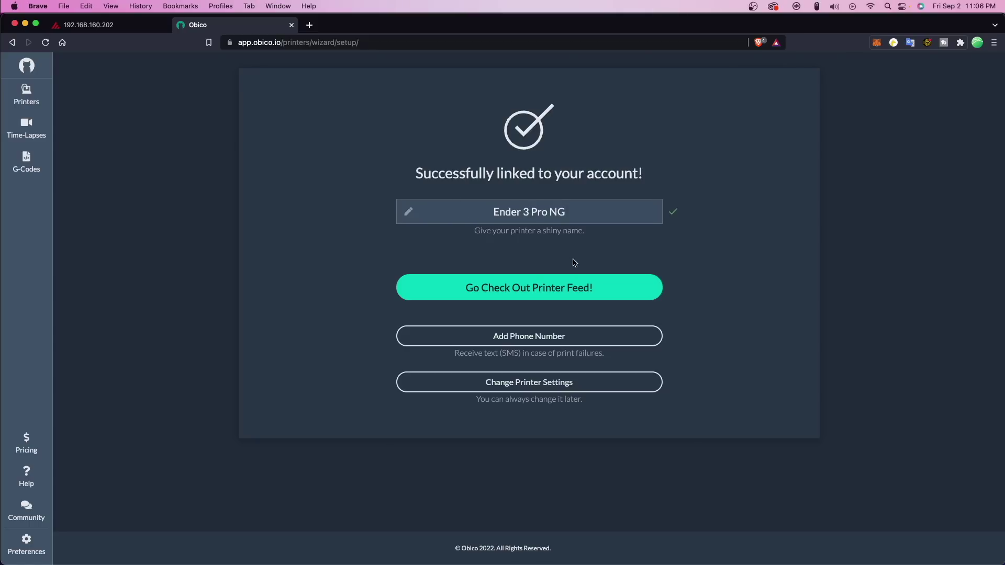
click(581, 286)
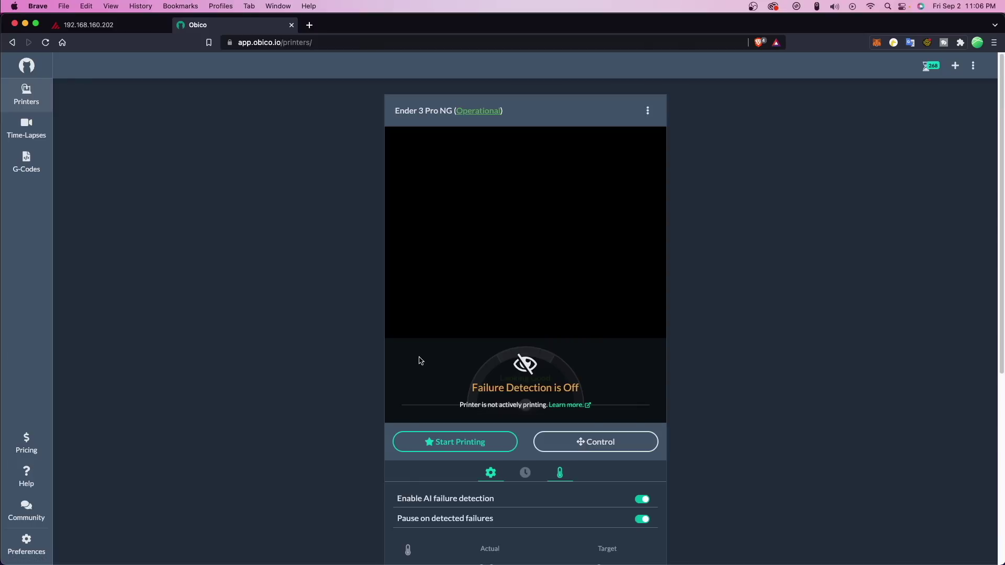
click(596, 442)
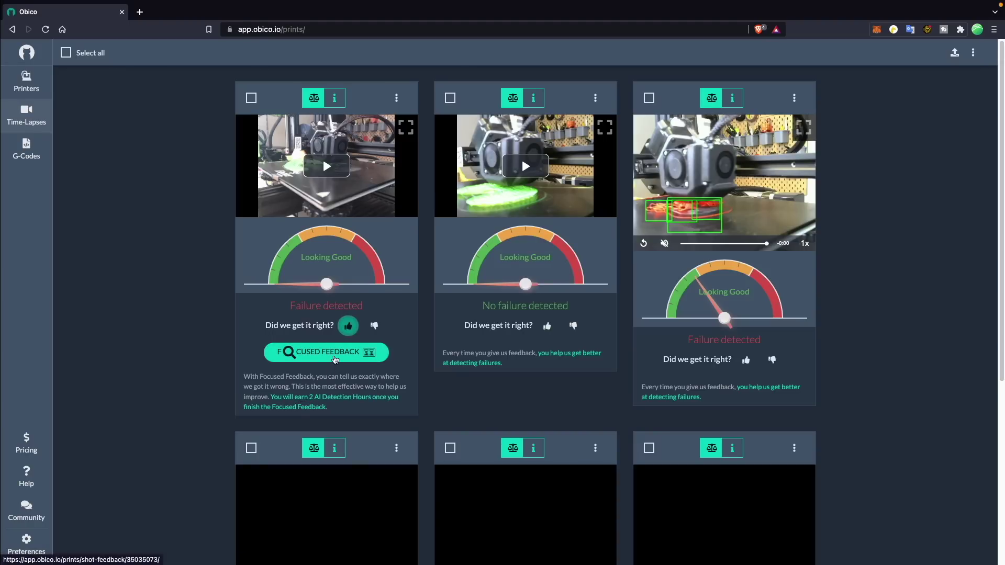
Give Focused Feedback on the print card rated Failure detected.
click(335, 358)
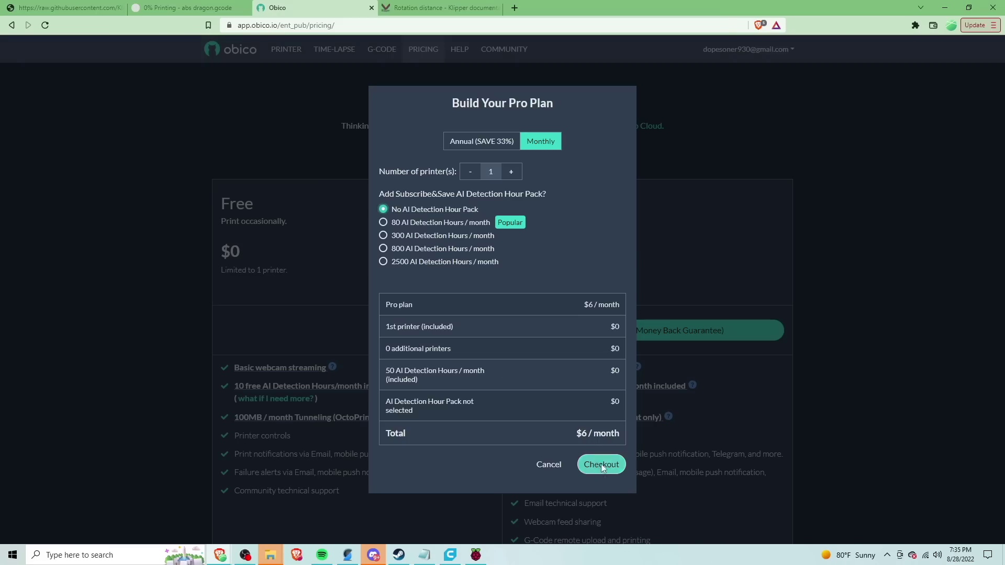
Check out the $6/month Pro plan and view the account's AI Detection Hours.
click(601, 465)
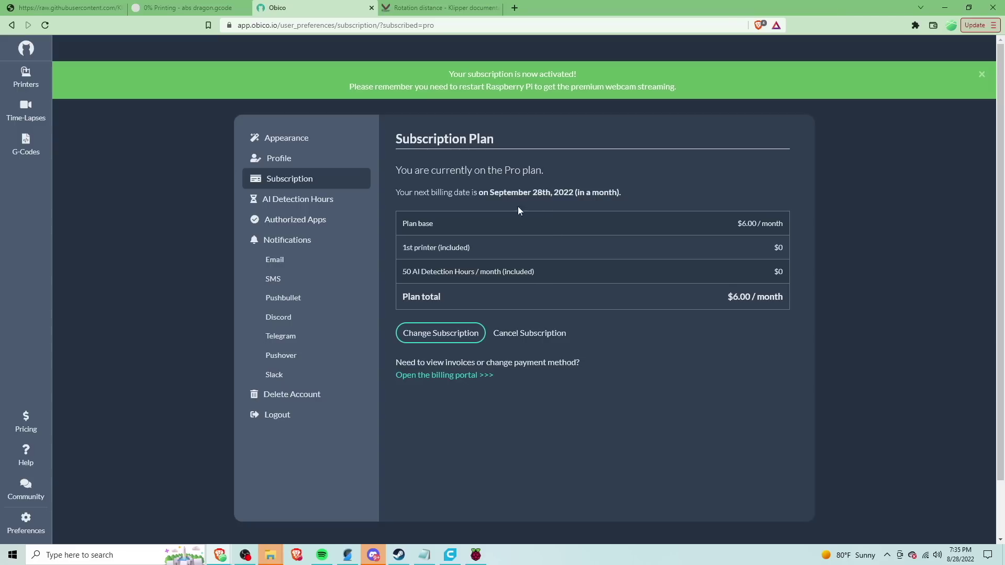
click(311, 202)
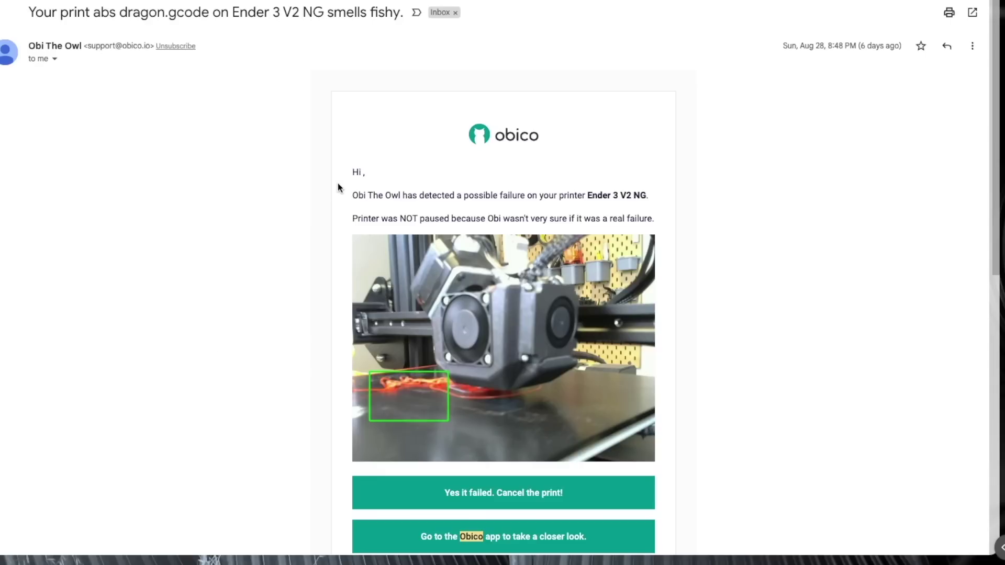
Scroll through Obico's failure-alert emails showing snapshots and Cancel/Resume buttons.
scroll(334, 186, down, 1)
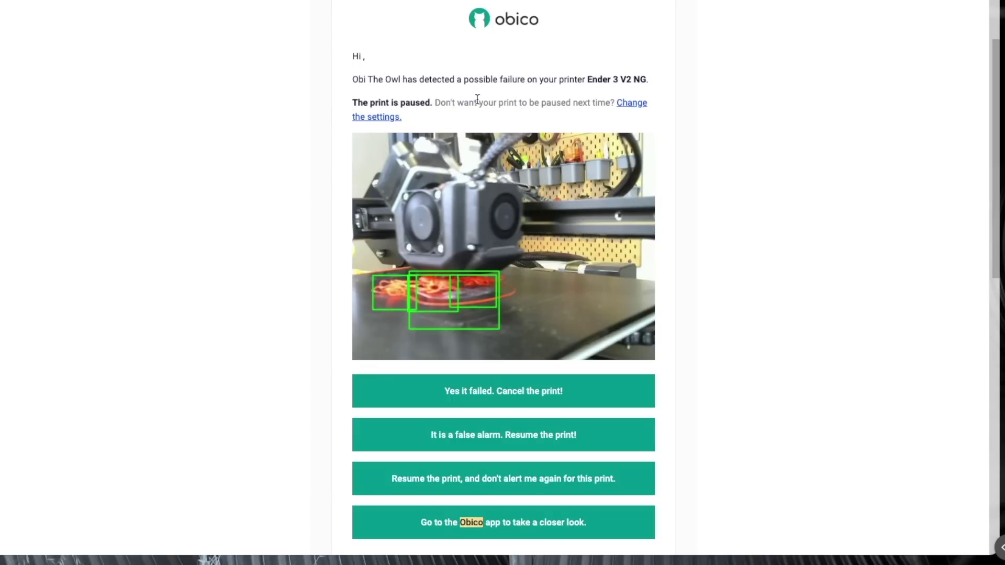
scroll(815, 211, down, 1)
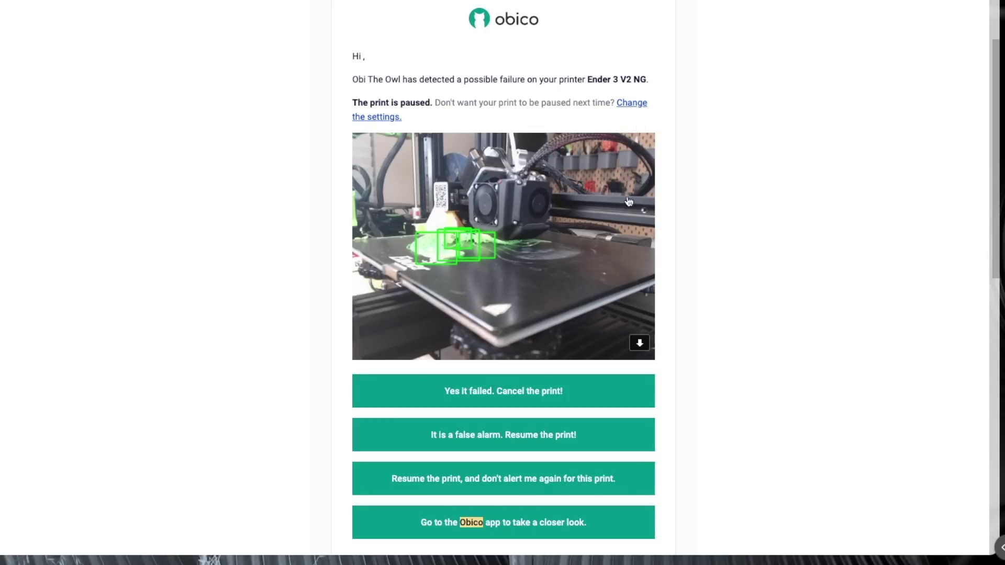
scroll(759, 398, down, 2)
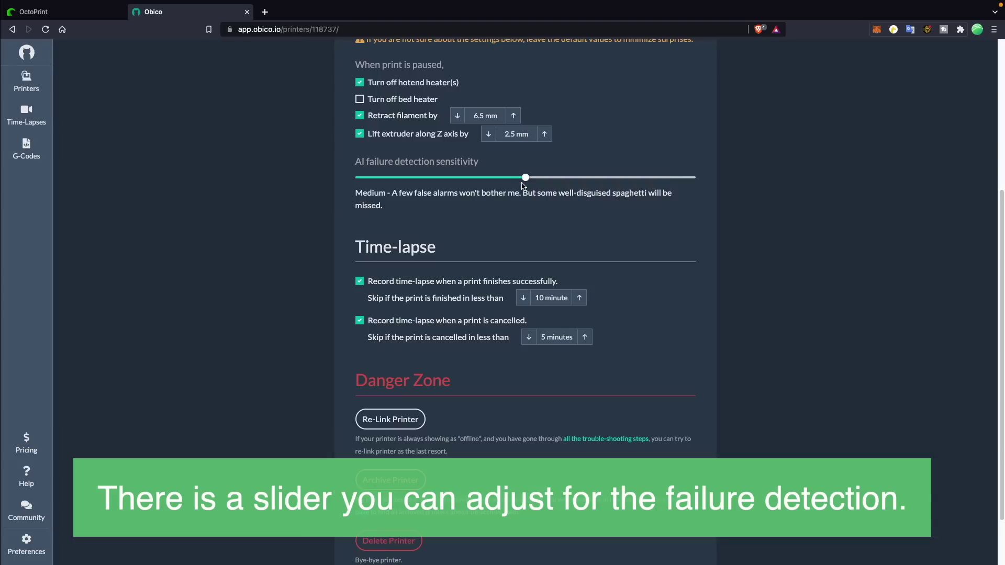
Move the AI failure detection sensitivity slider from Medium down to Low.
drag(415, 186, 719, 181)
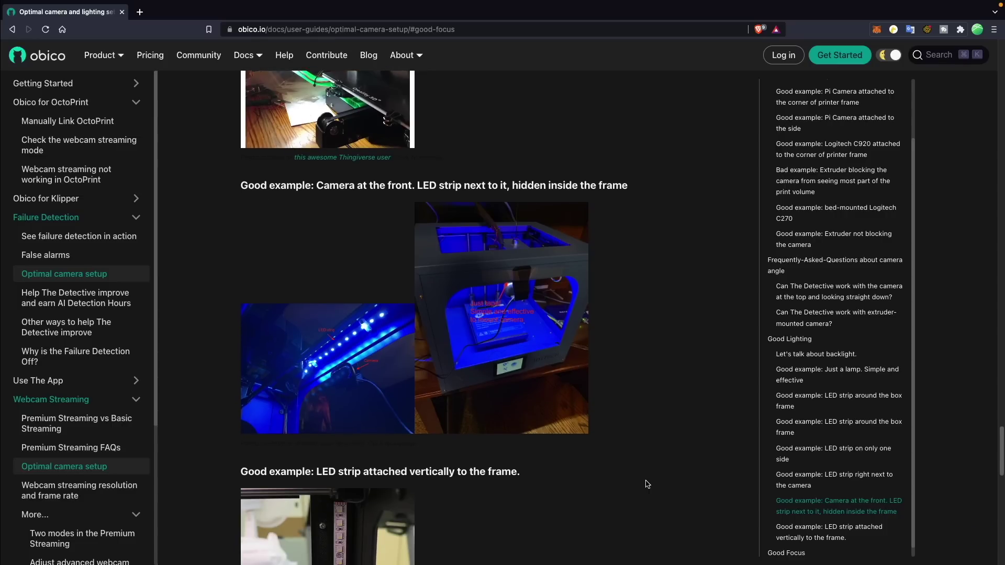
Scroll through the Optimal camera setup page and the NVIDIA Jetson Nano server guide.
scroll(648, 484, down, 3)
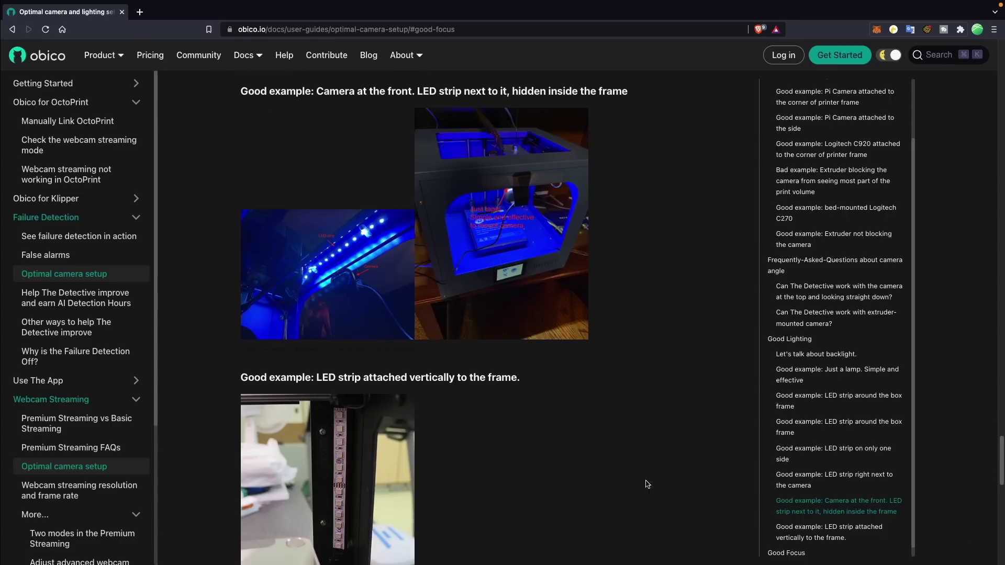
scroll(647, 484, down, 5)
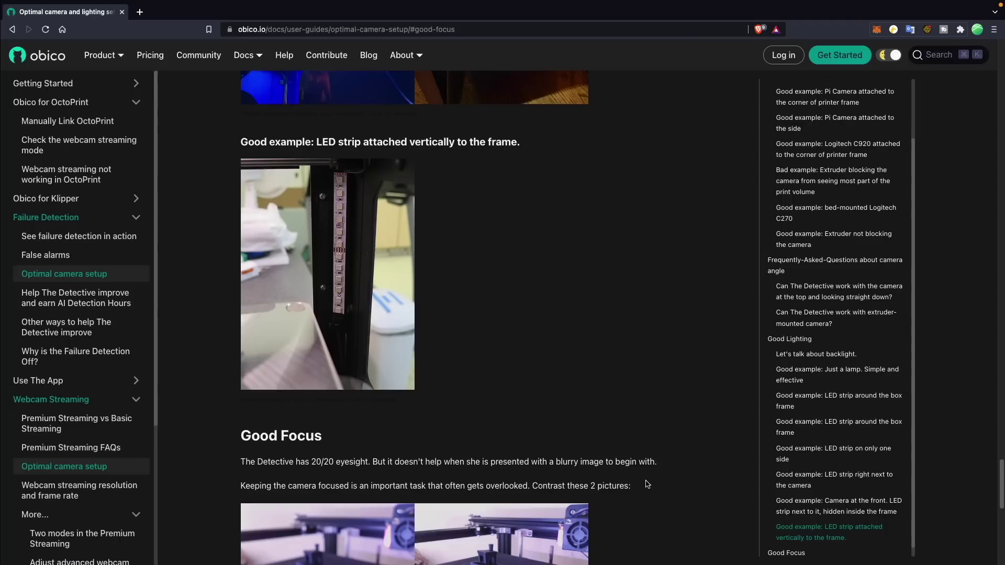
scroll(647, 484, down, 3)
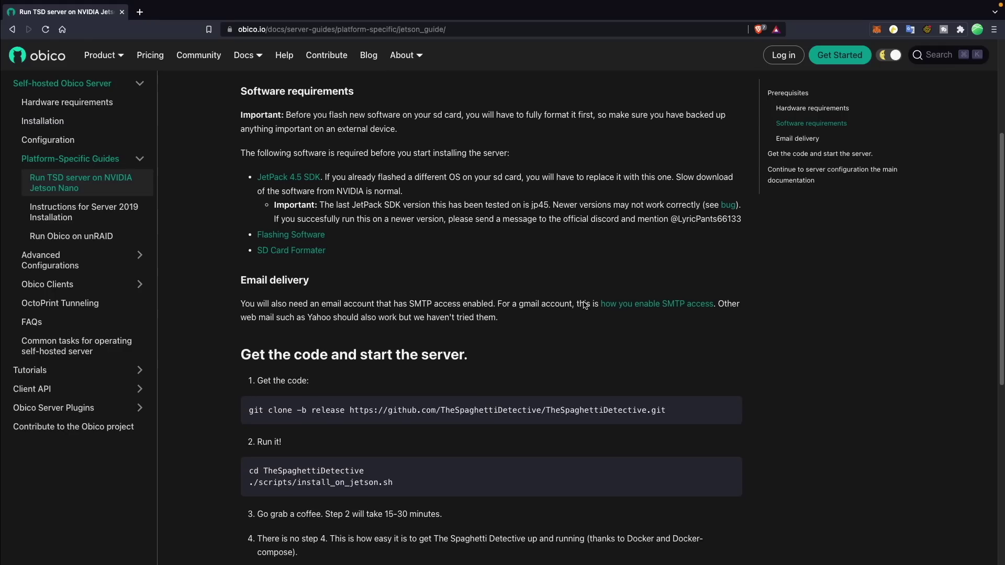
scroll(585, 303, down, 5)
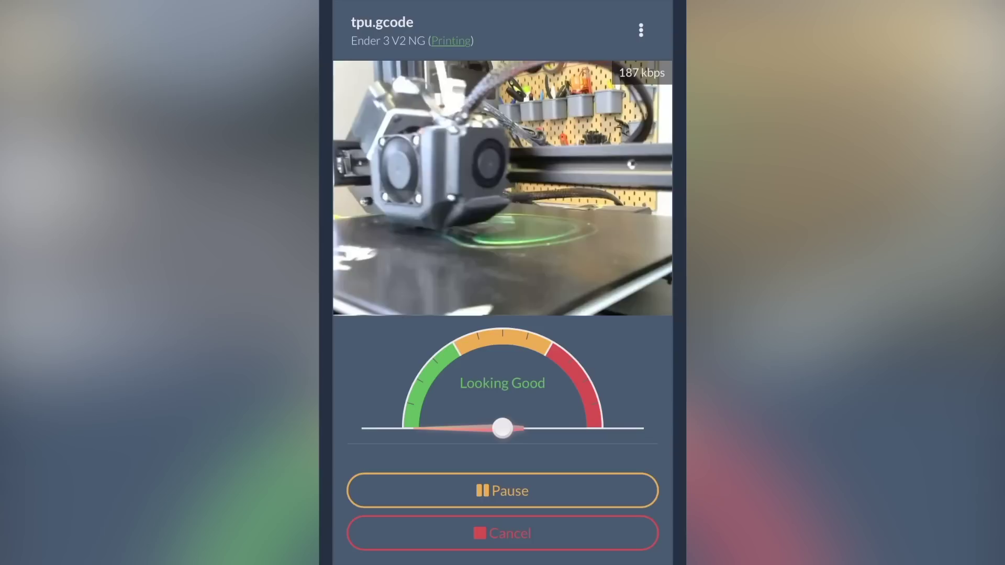
Pause the running tpu.gcode print to bring up the Are you sure? confirmation.
click(502, 490)
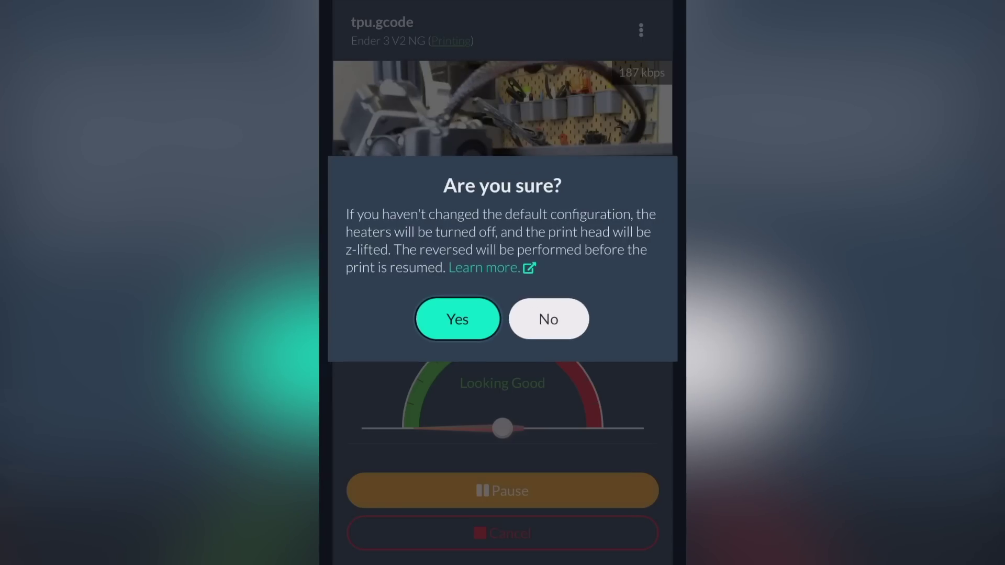